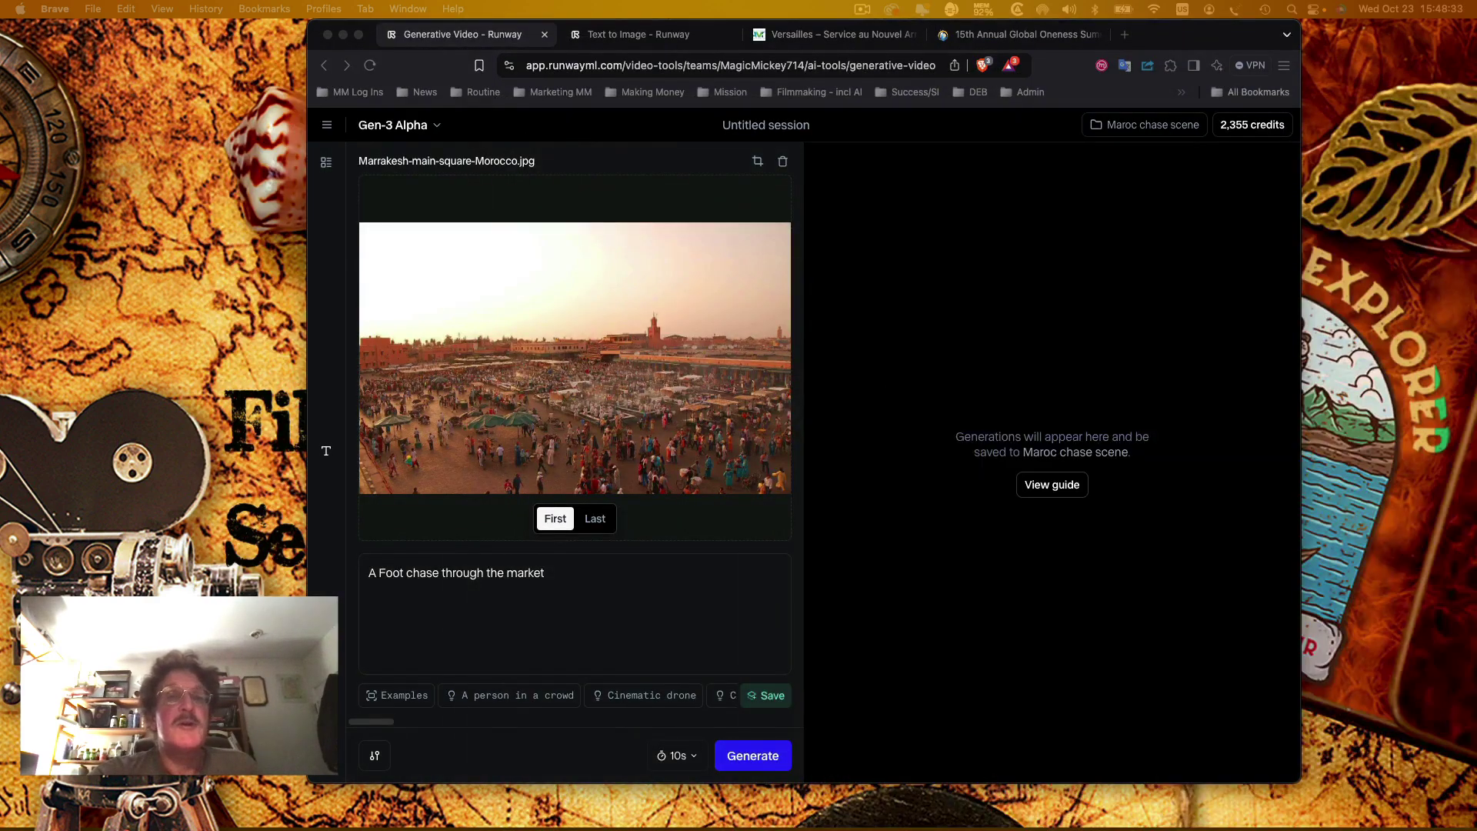
# Step: Extend the prompt: a man and his 17 year old son run through the market, vanishing into its upper area
pyautogui.click(594, 632)
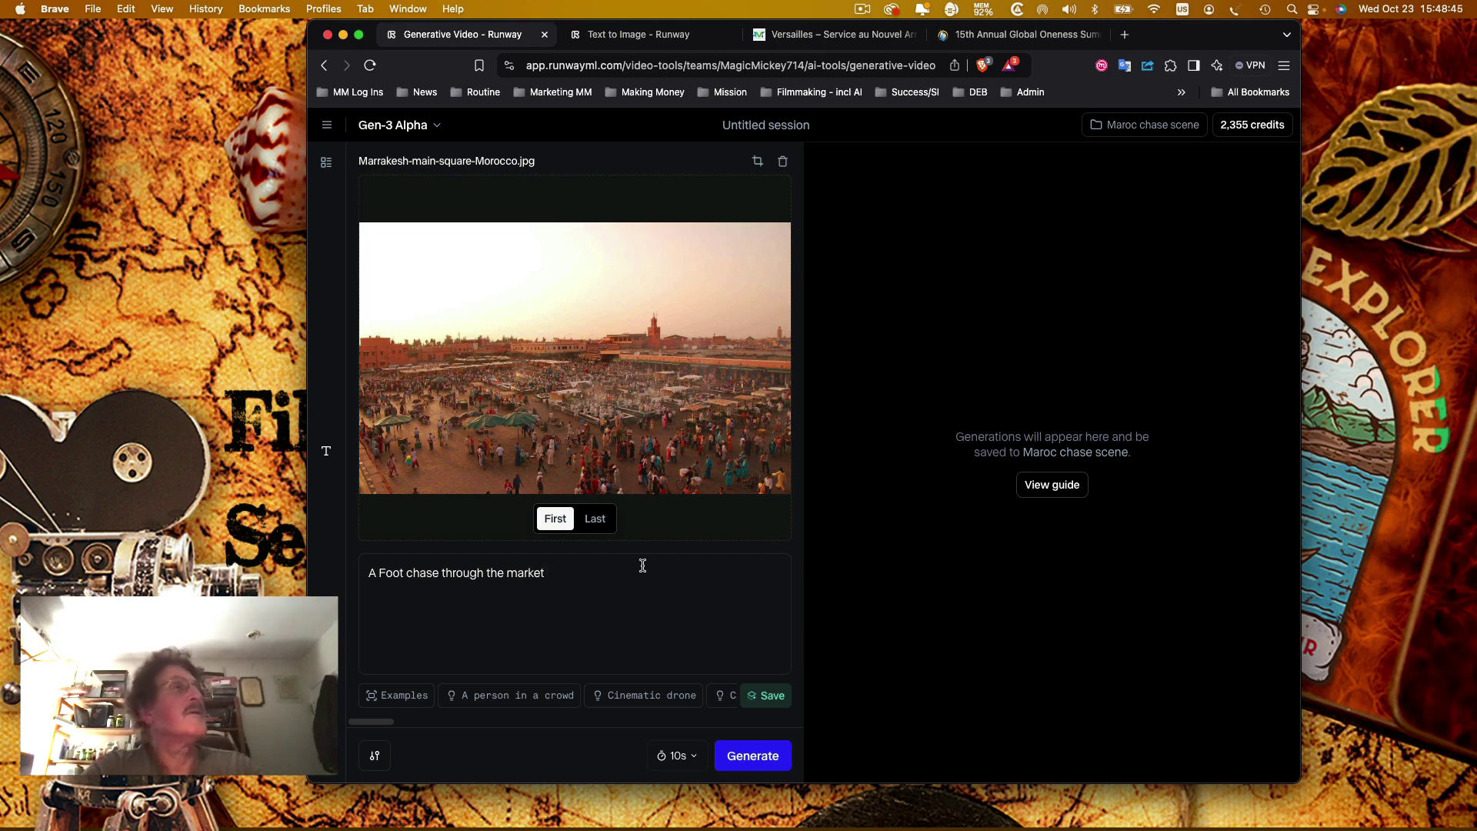
pyautogui.write('wher')
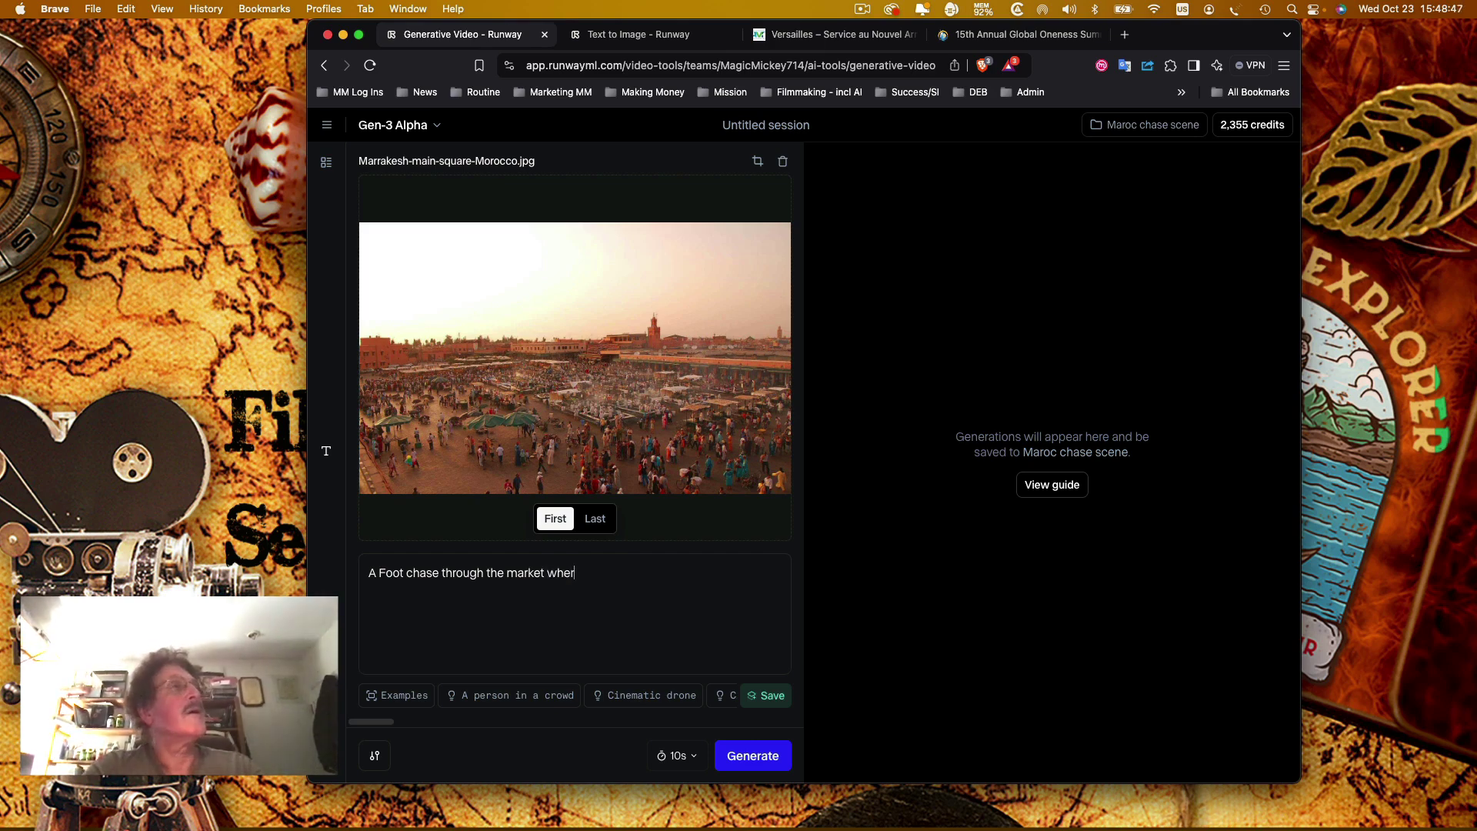
pyautogui.write('e a single man and his')
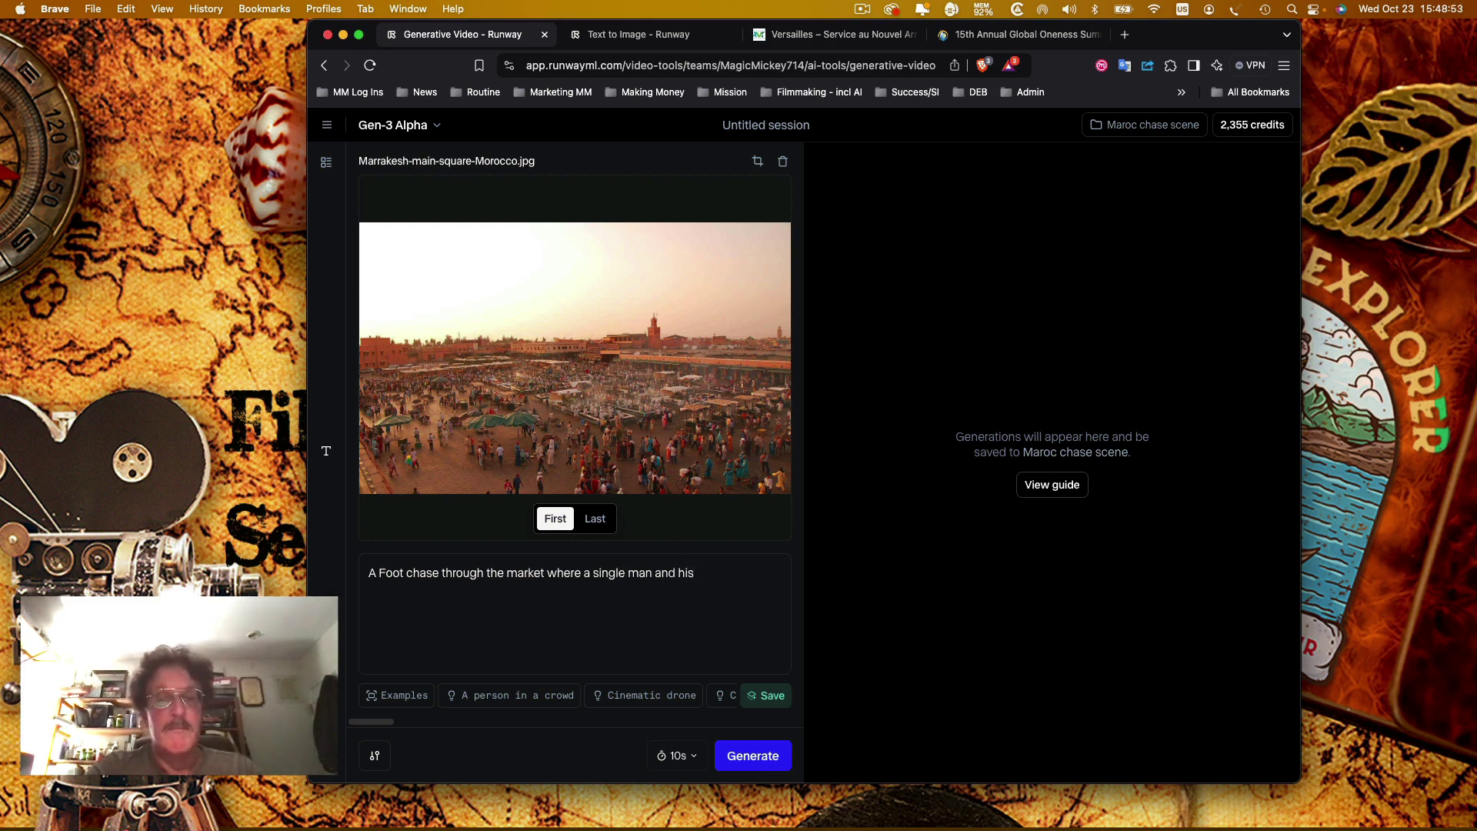
pyautogui.write(' 17 ye')
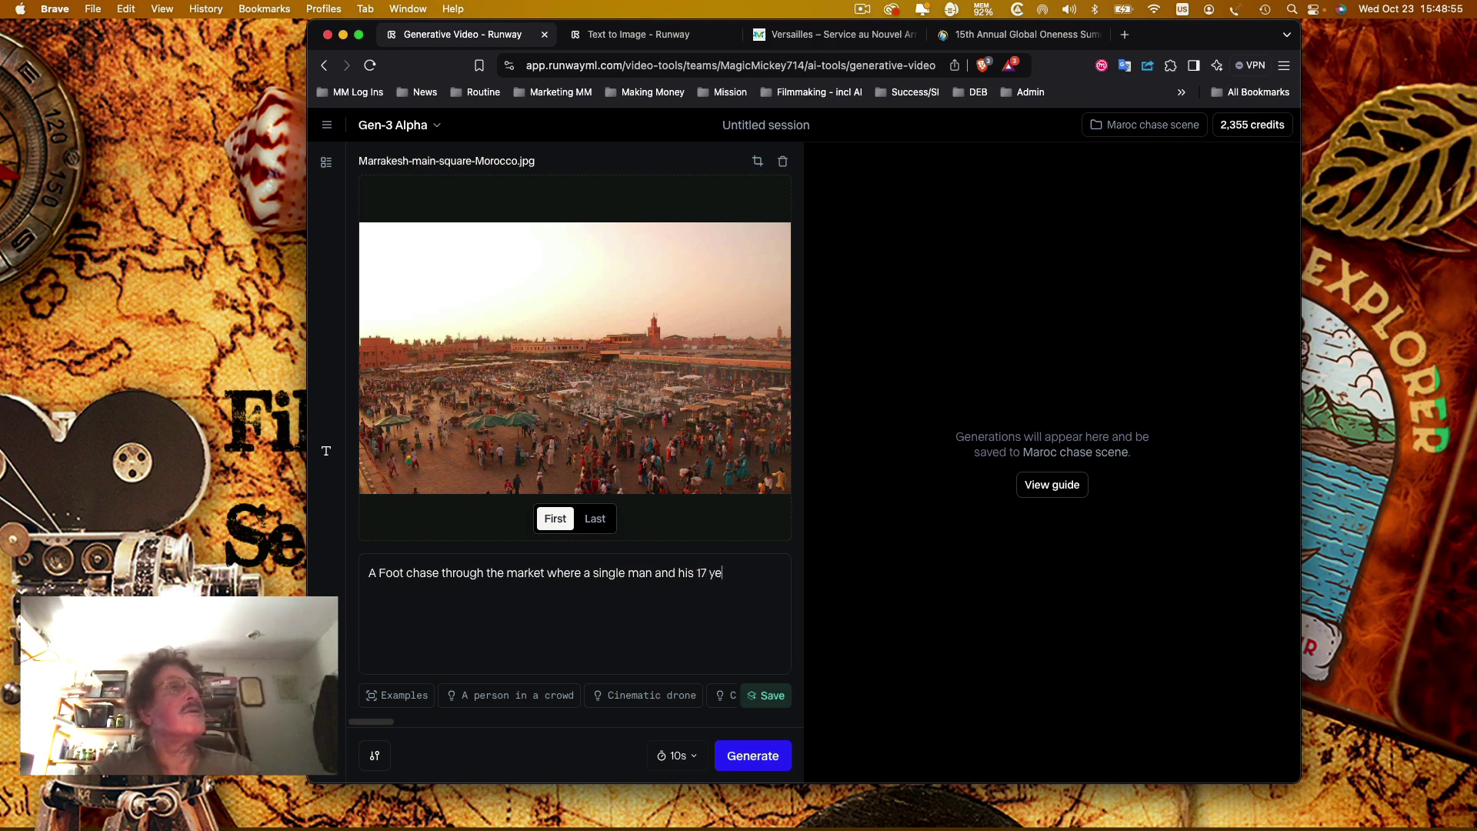
pyautogui.write('ar old son run through the ')
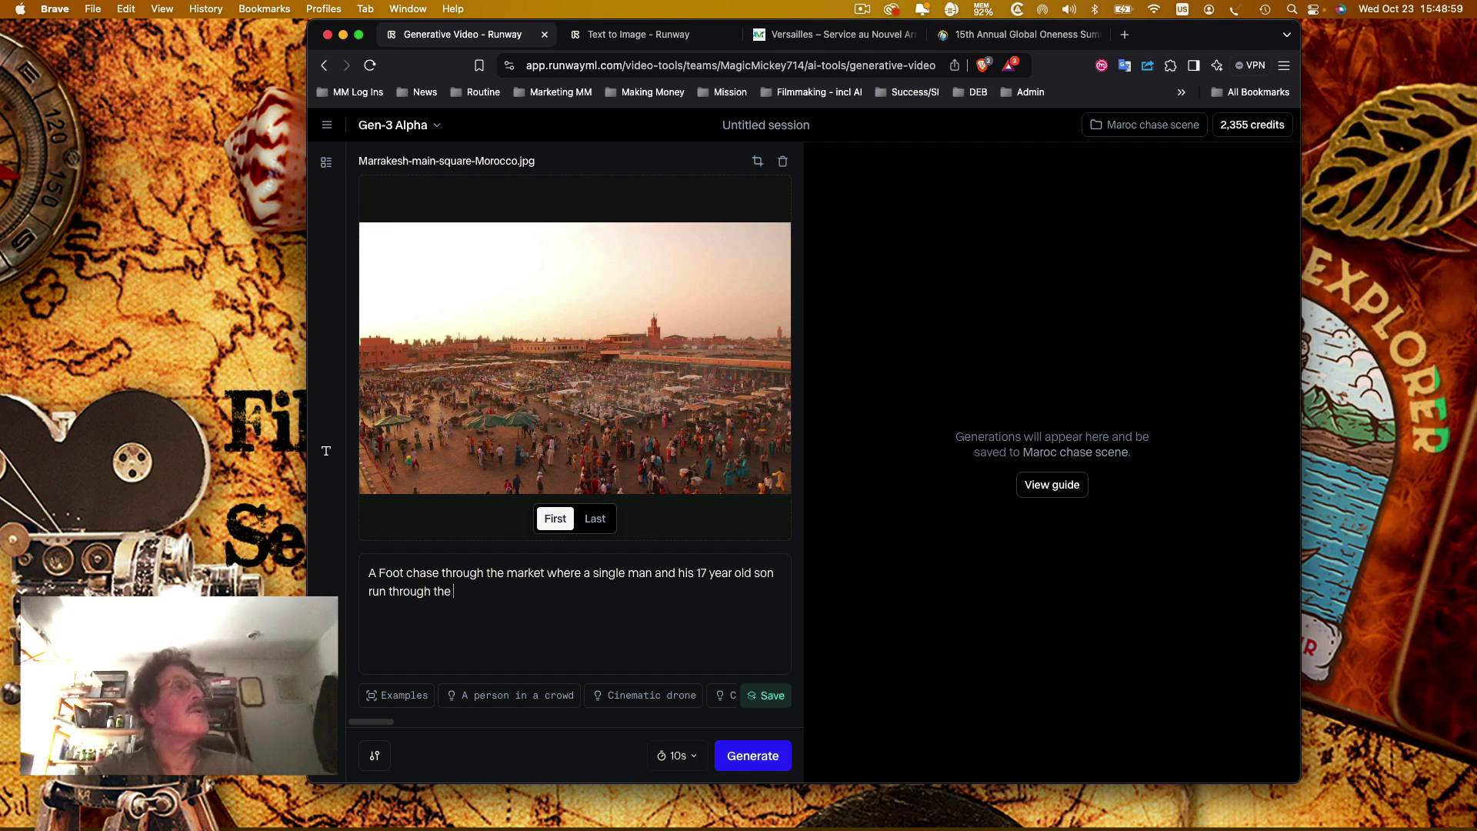
pyautogui.write('market bump')
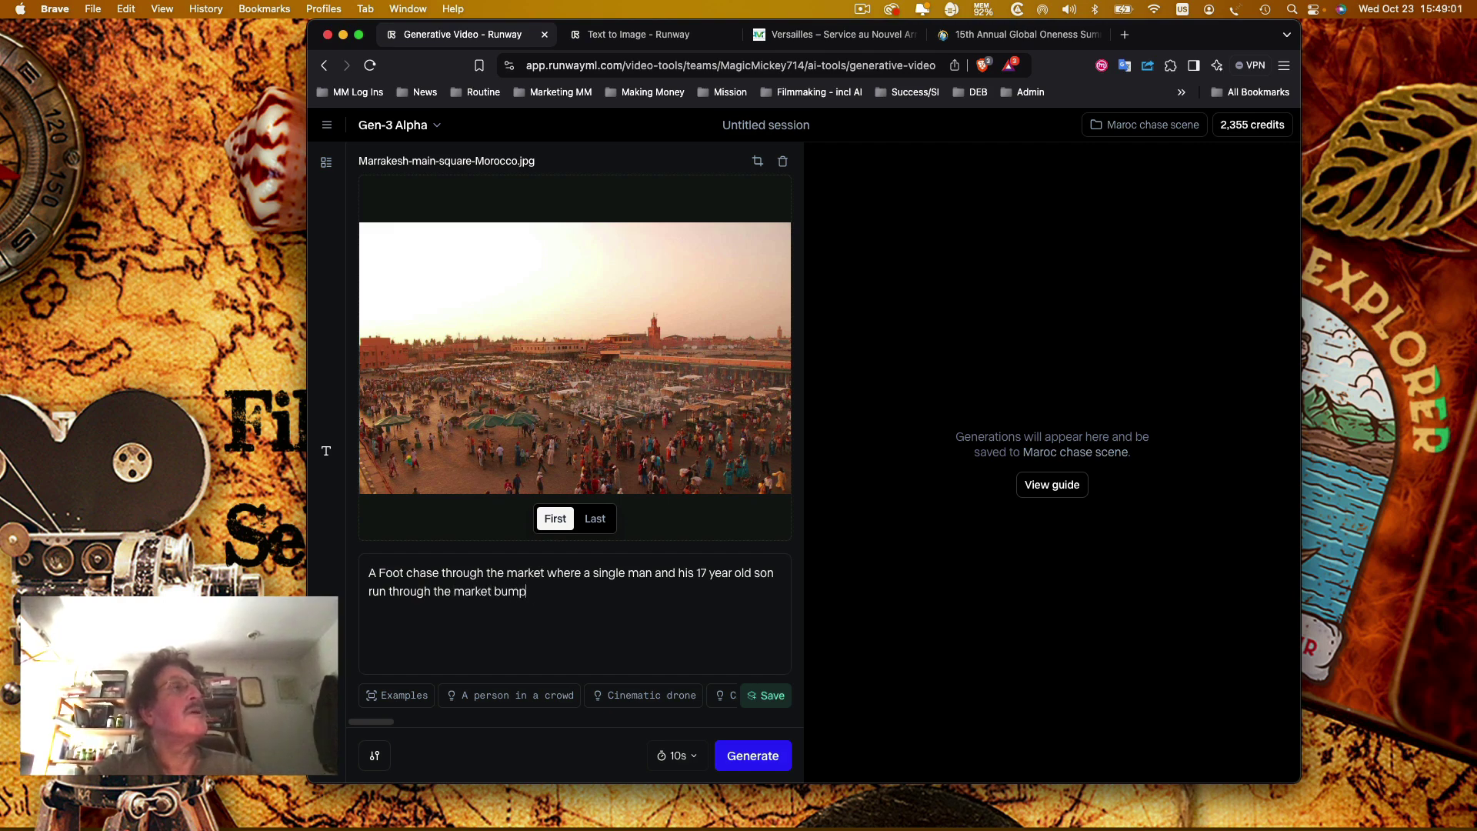
pyautogui.write('ing into people while t')
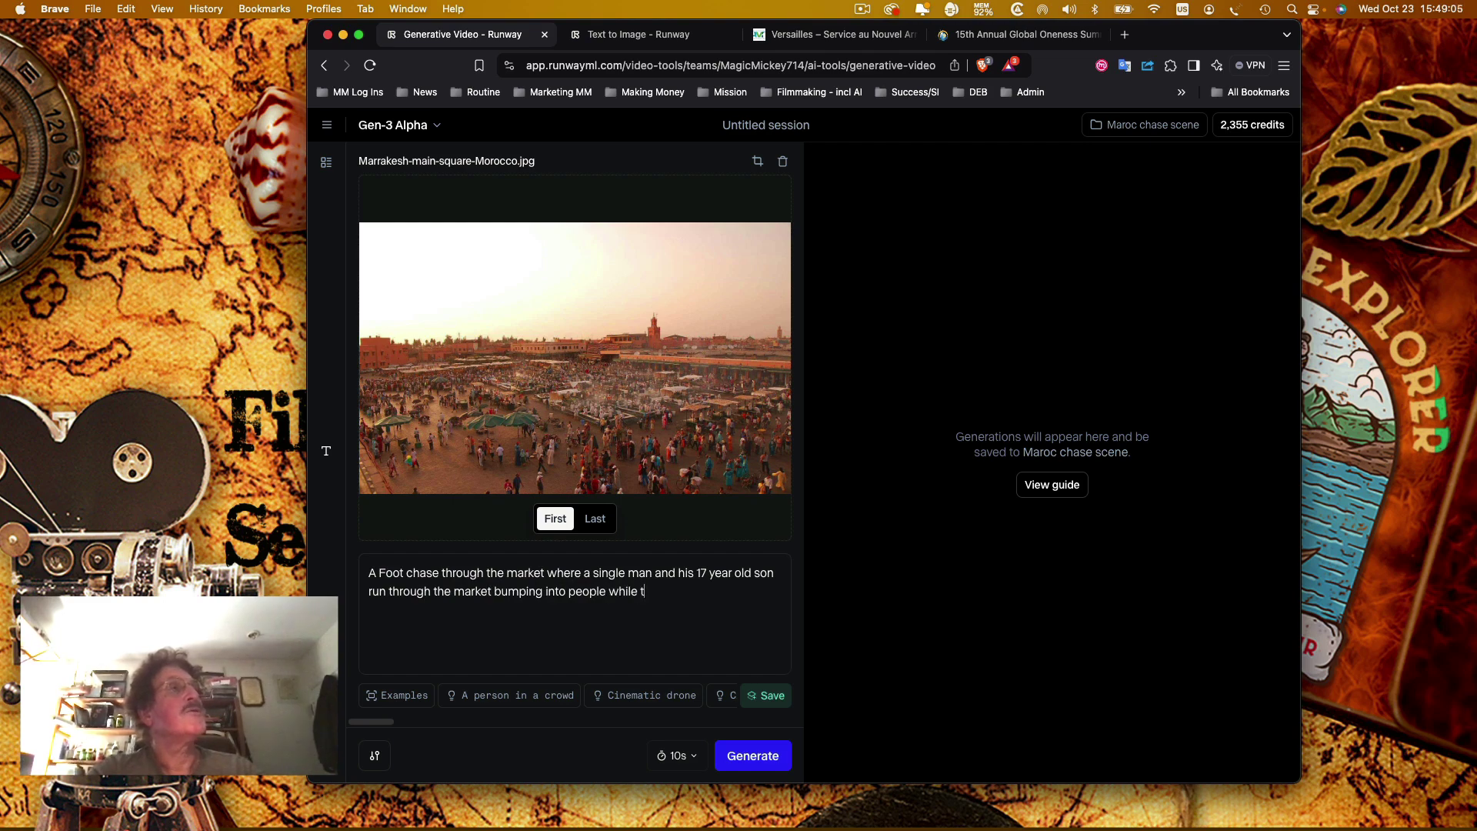
pyautogui.write('wo other men chas')
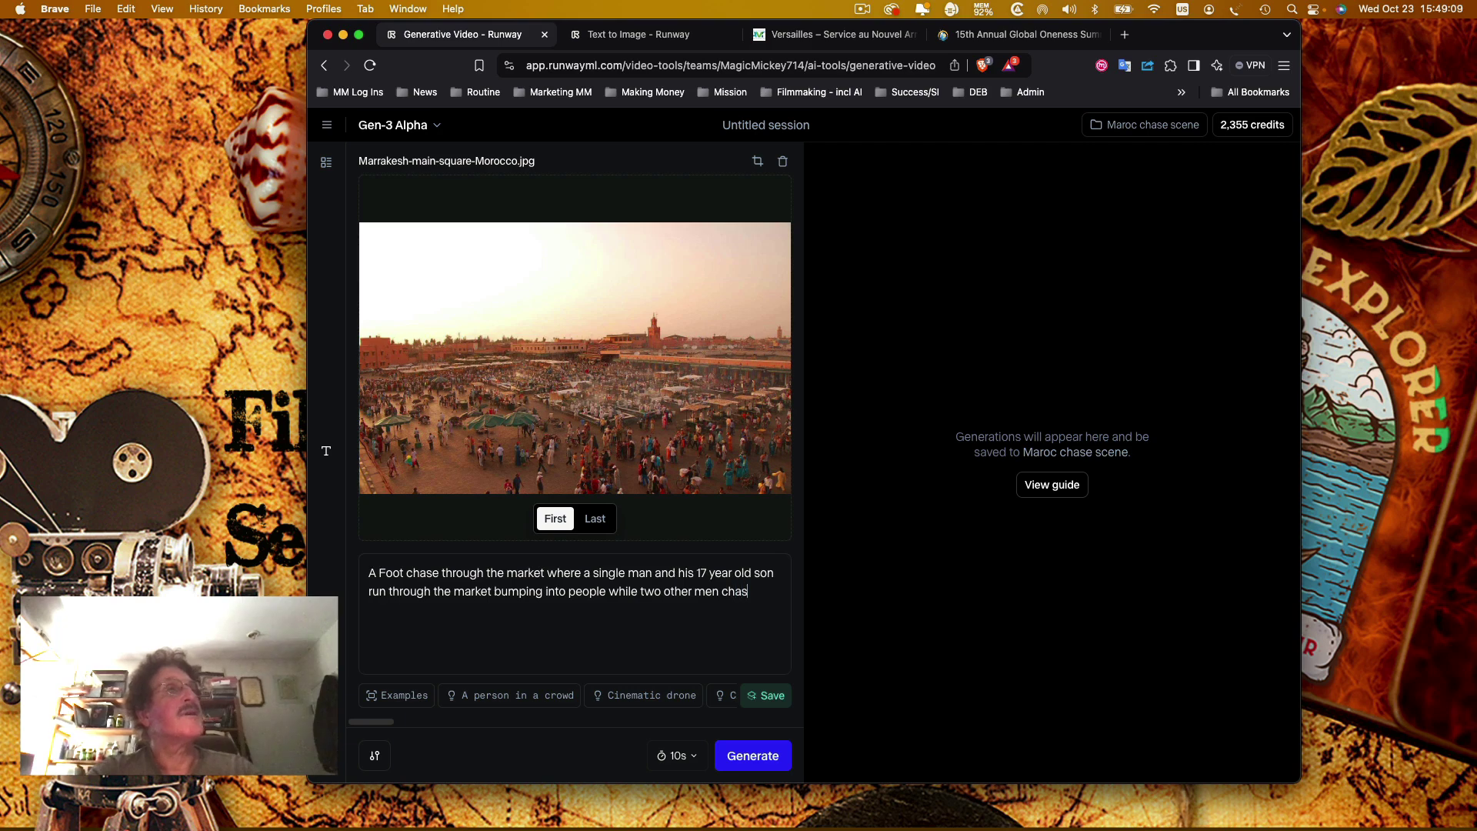
pyautogui.write('e them through t')
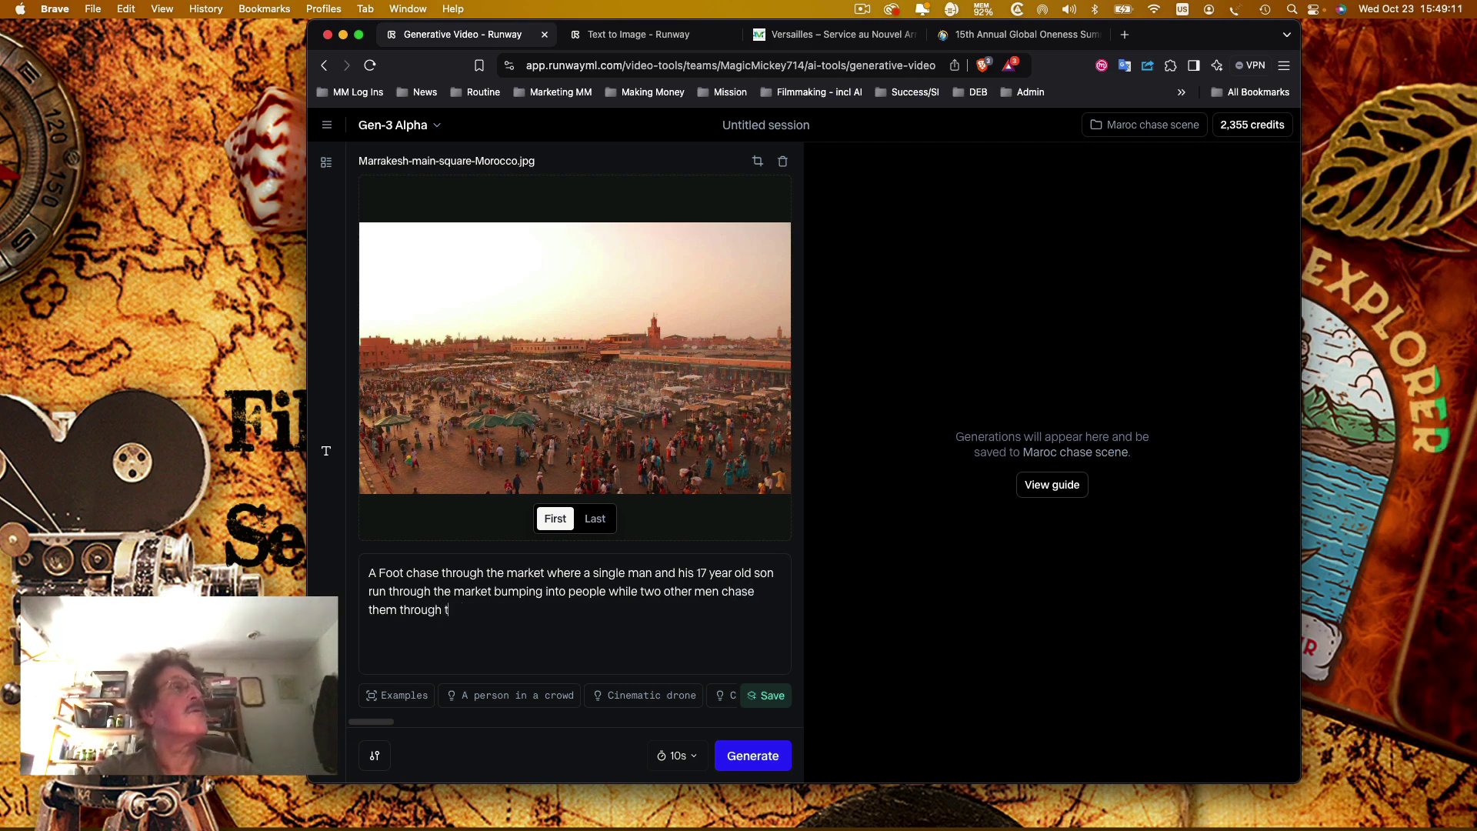
pyautogui.write('he square an')
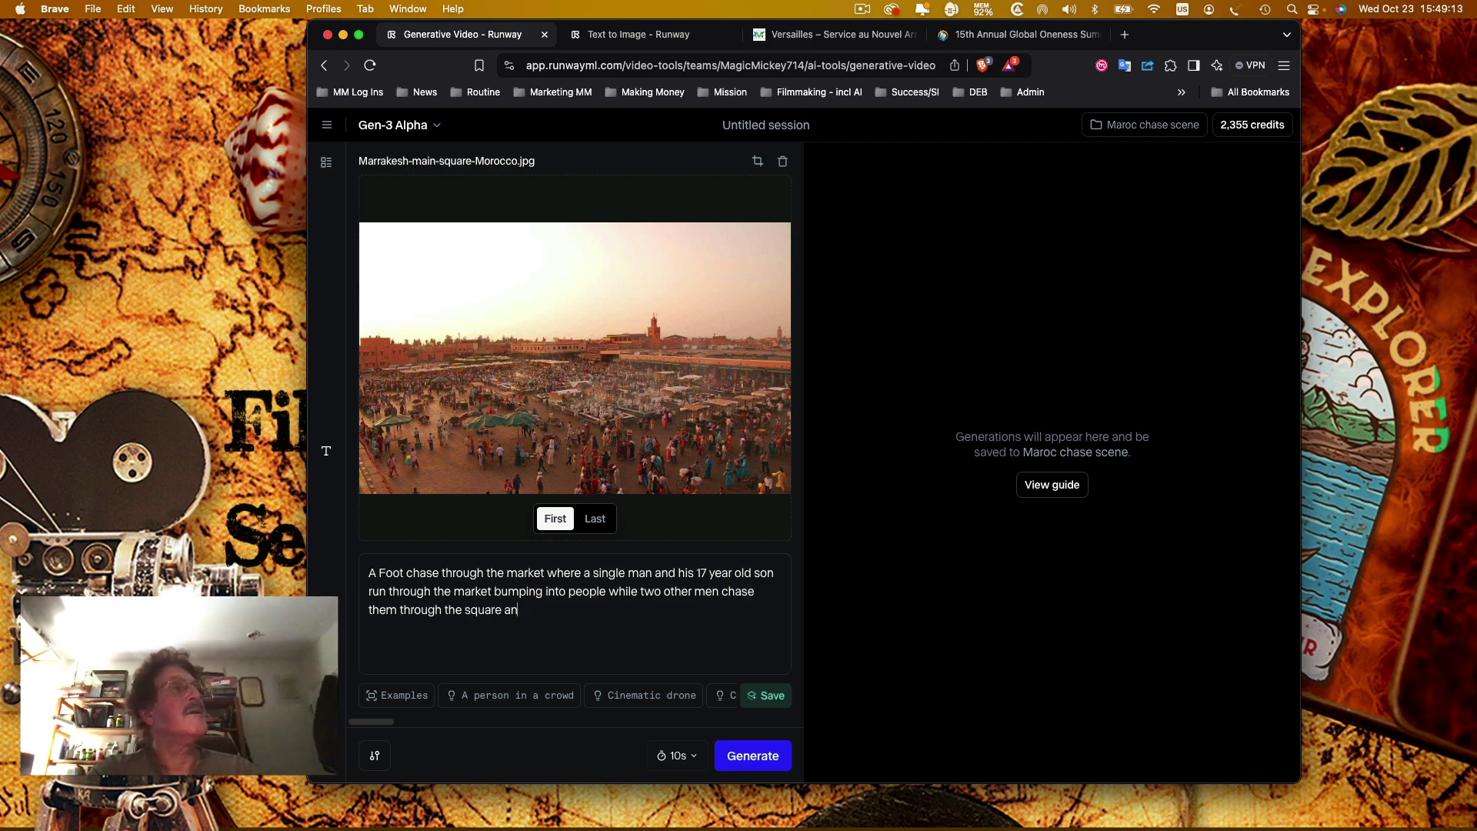
pyautogui.write('d disappeear into the')
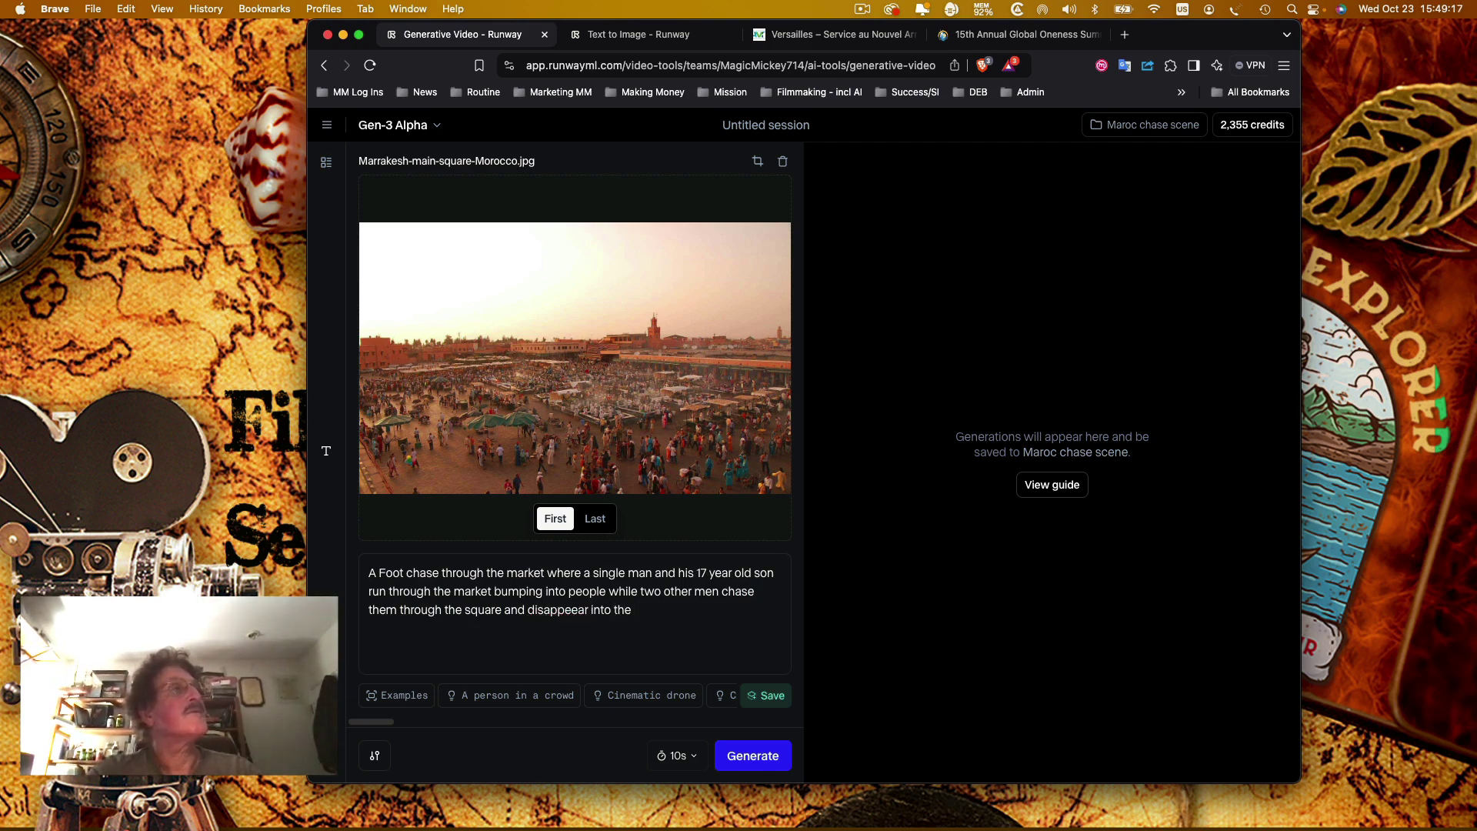
pyautogui.press('BackSpace')
pyautogui.press('BackSpace')
pyautogui.press('BackSpace')
pyautogui.press('BackSpace')
pyautogui.press('BackSpace')
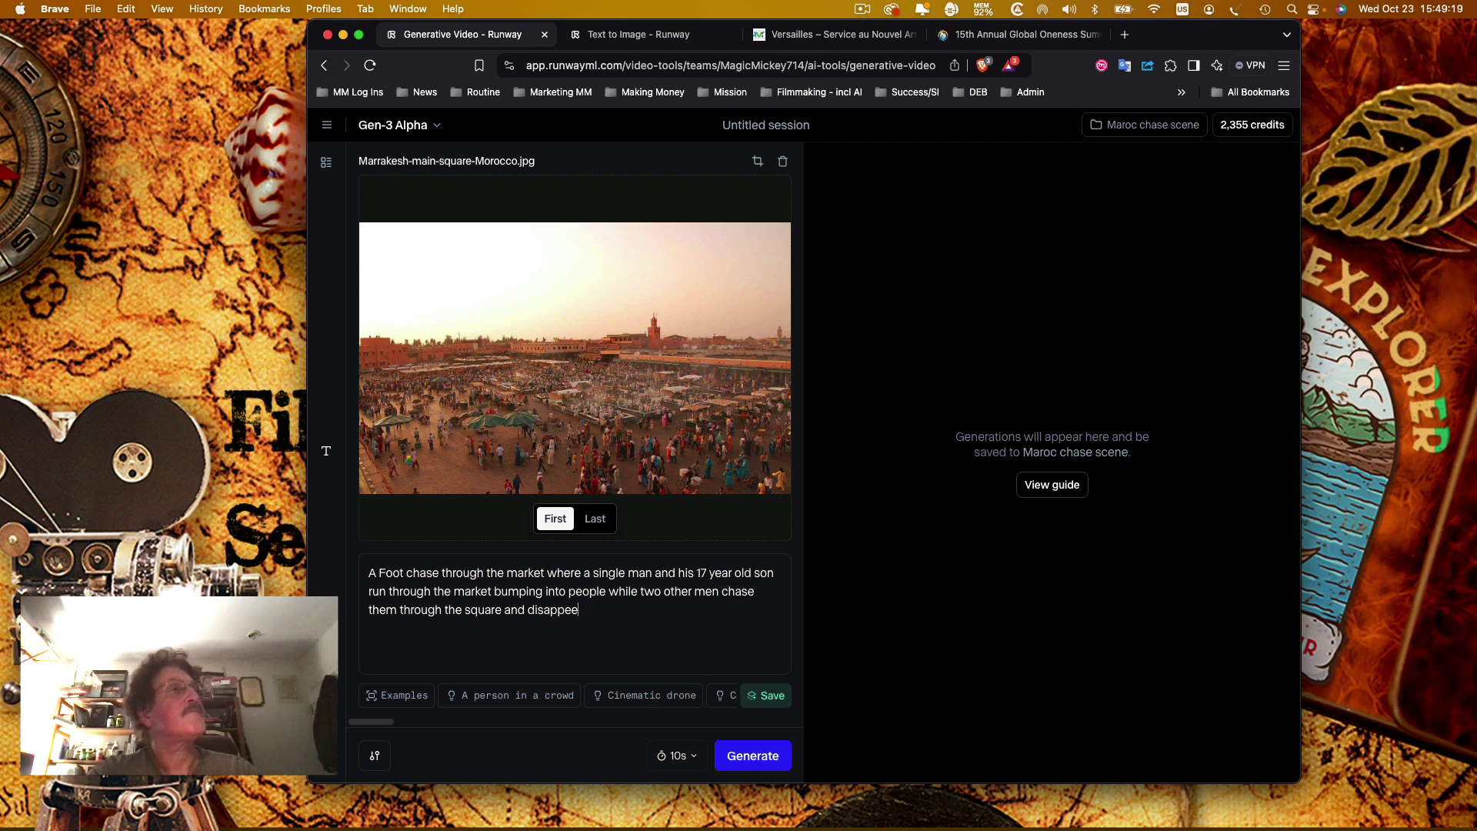
pyautogui.write('r into the di')
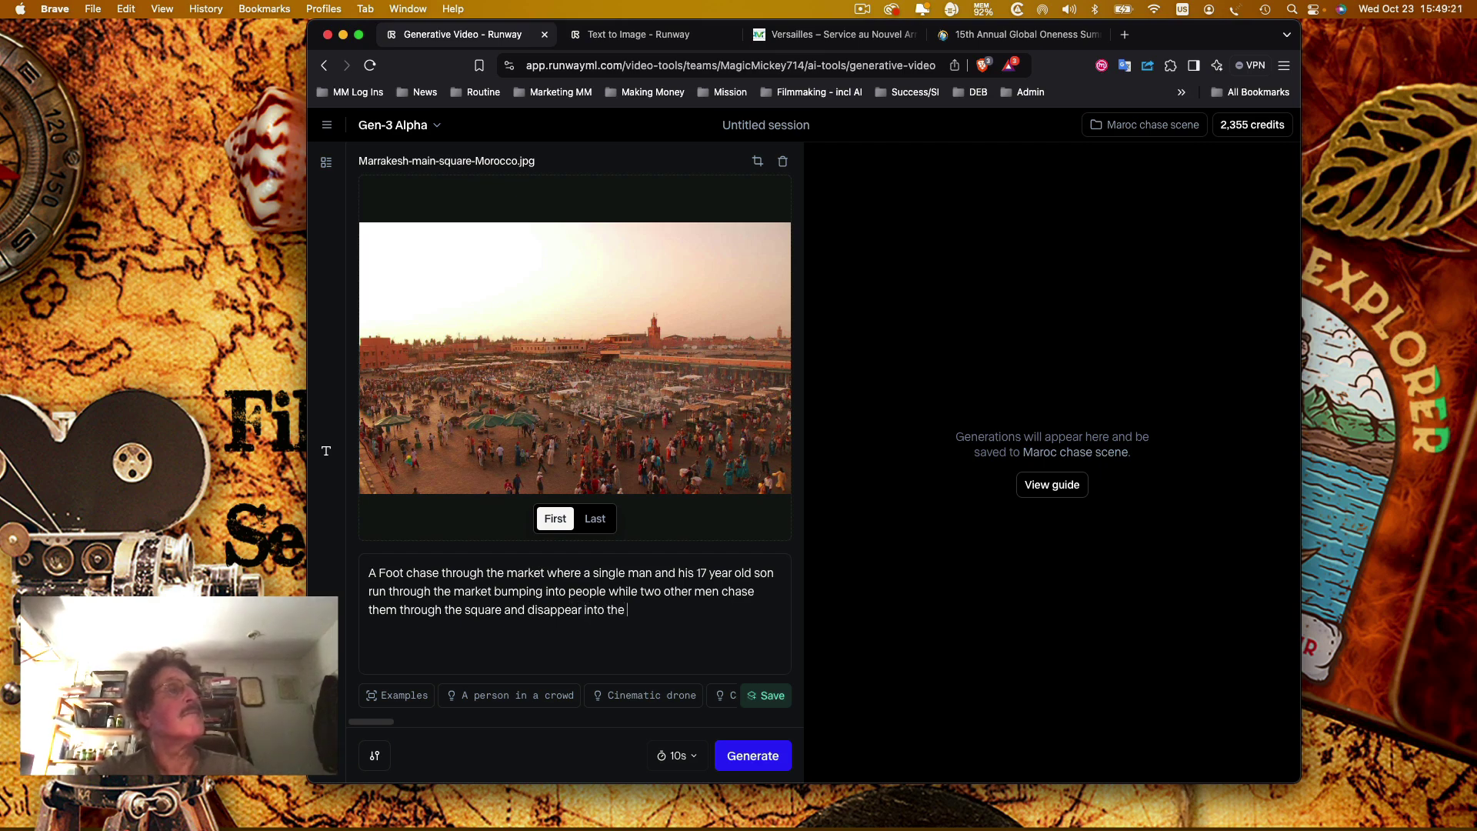
pyautogui.write('stance in the far')
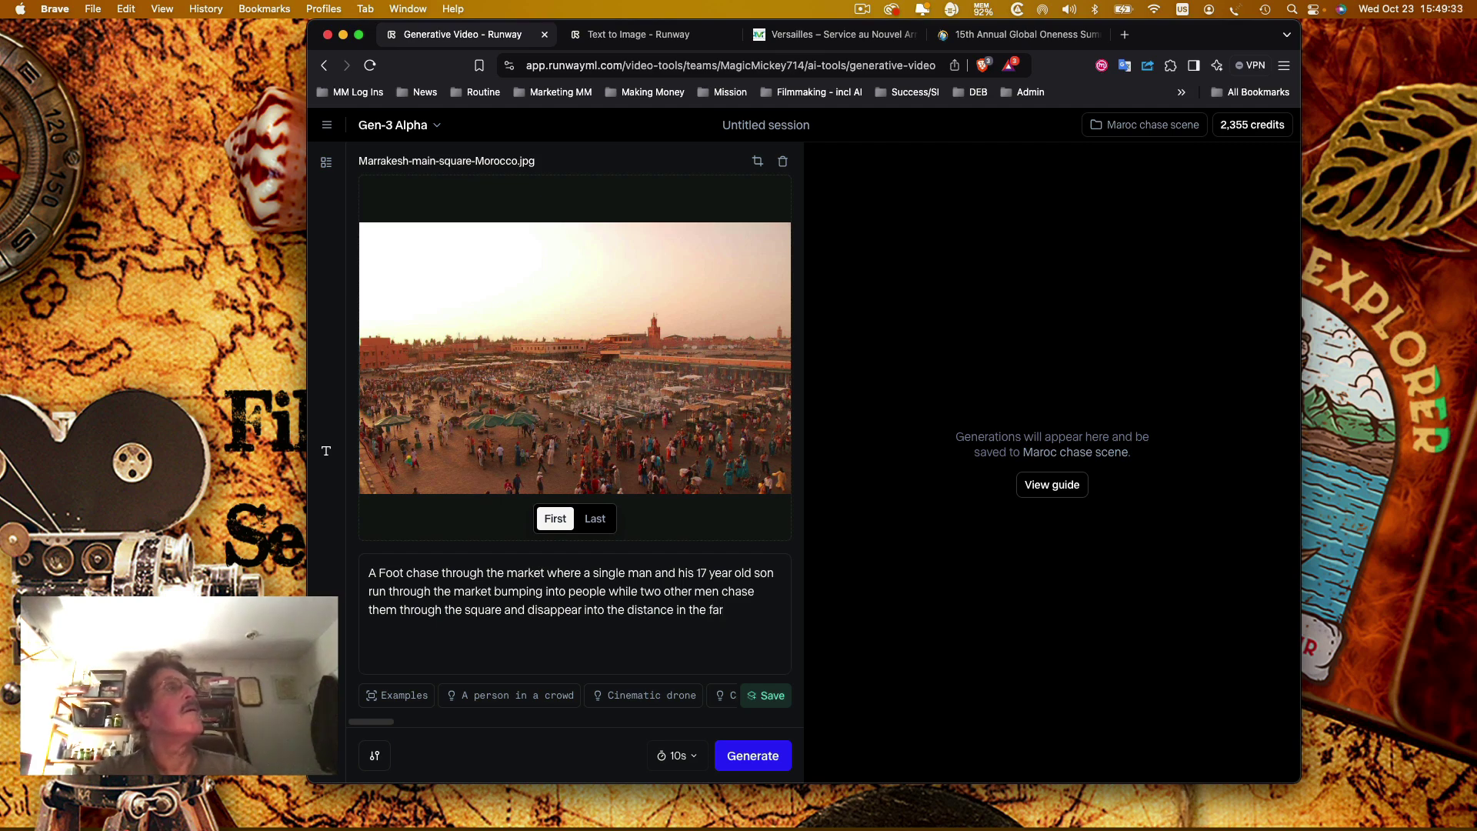
pyautogui.press('BackSpace')
pyautogui.press('BackSpace')
pyautogui.press('BackSpace')
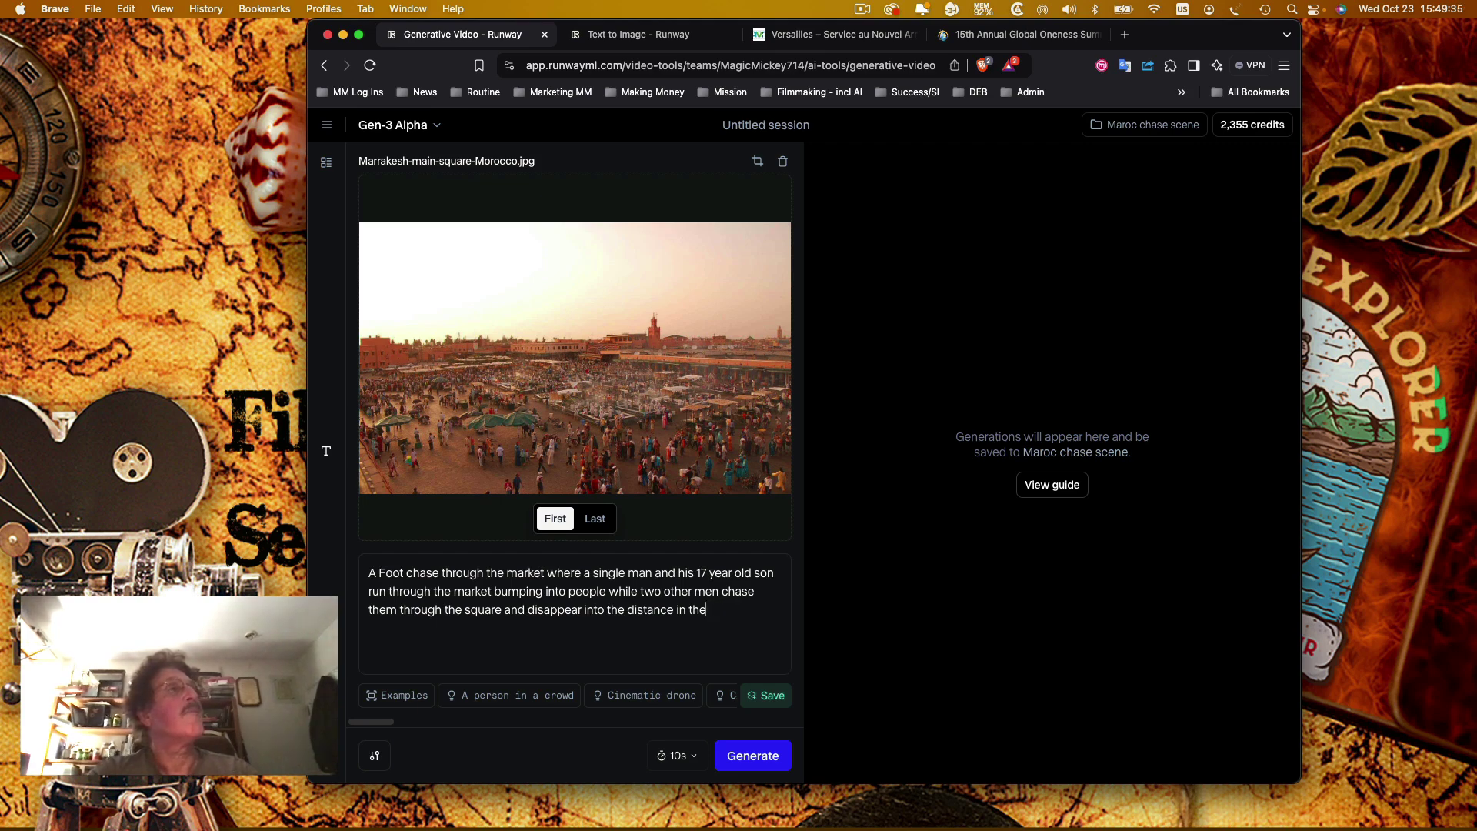
pyautogui.write('upper area of th')
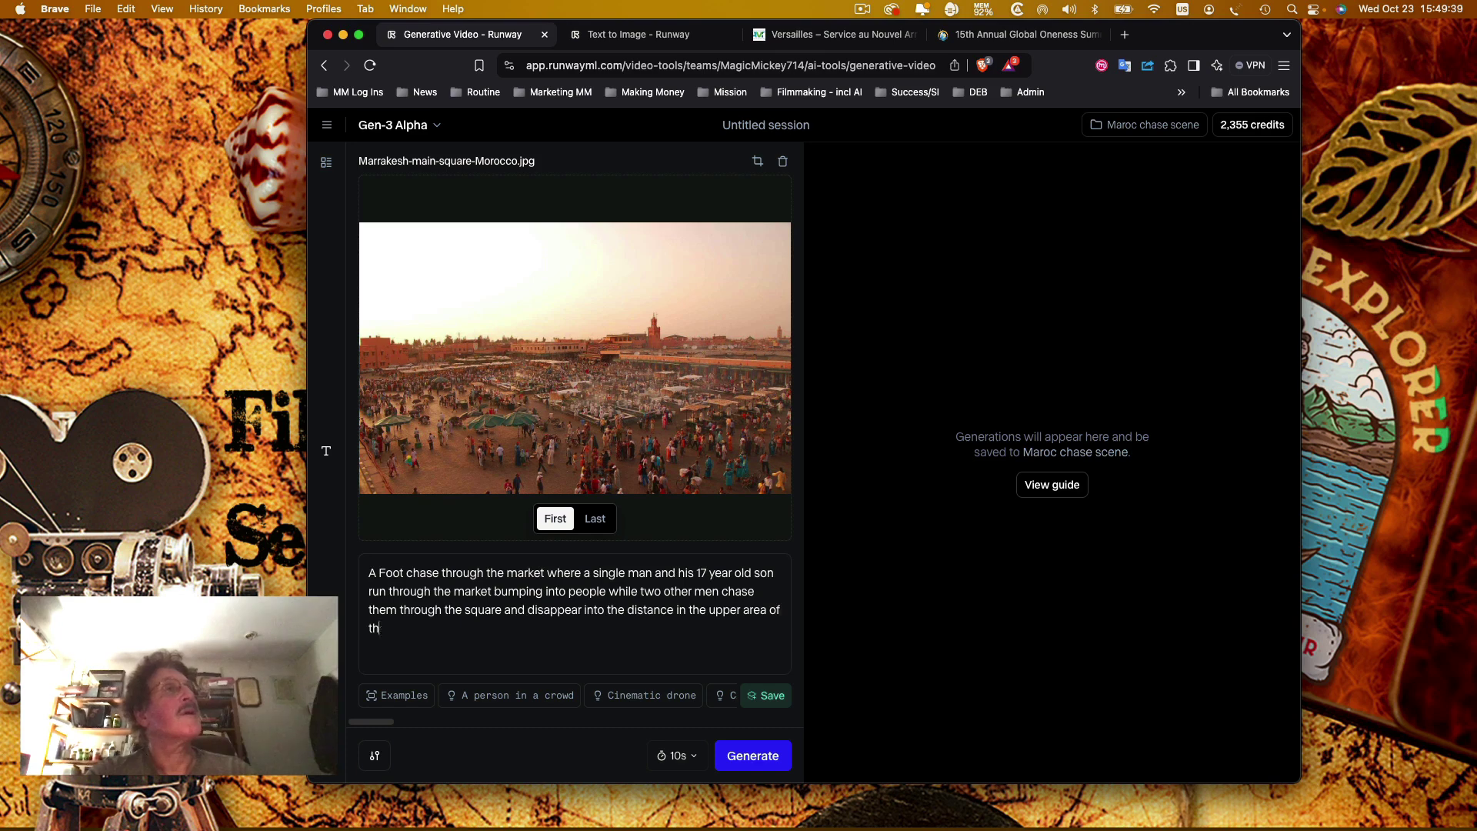
pyautogui.write('e market.')
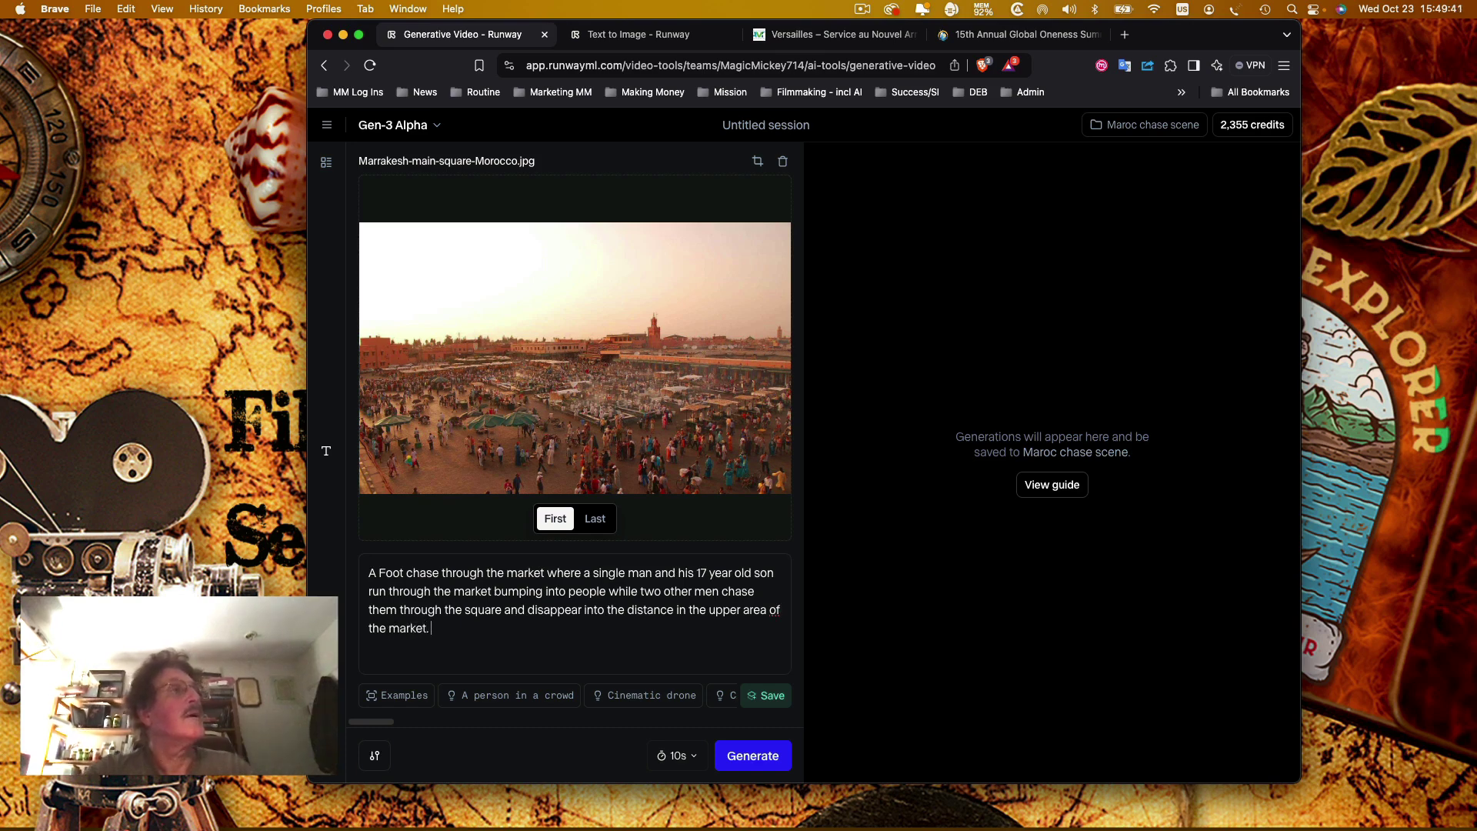
# Step: Generate the 10-second Gen-3 Alpha foot-chase video from the market photo
pyautogui.click(752, 766)
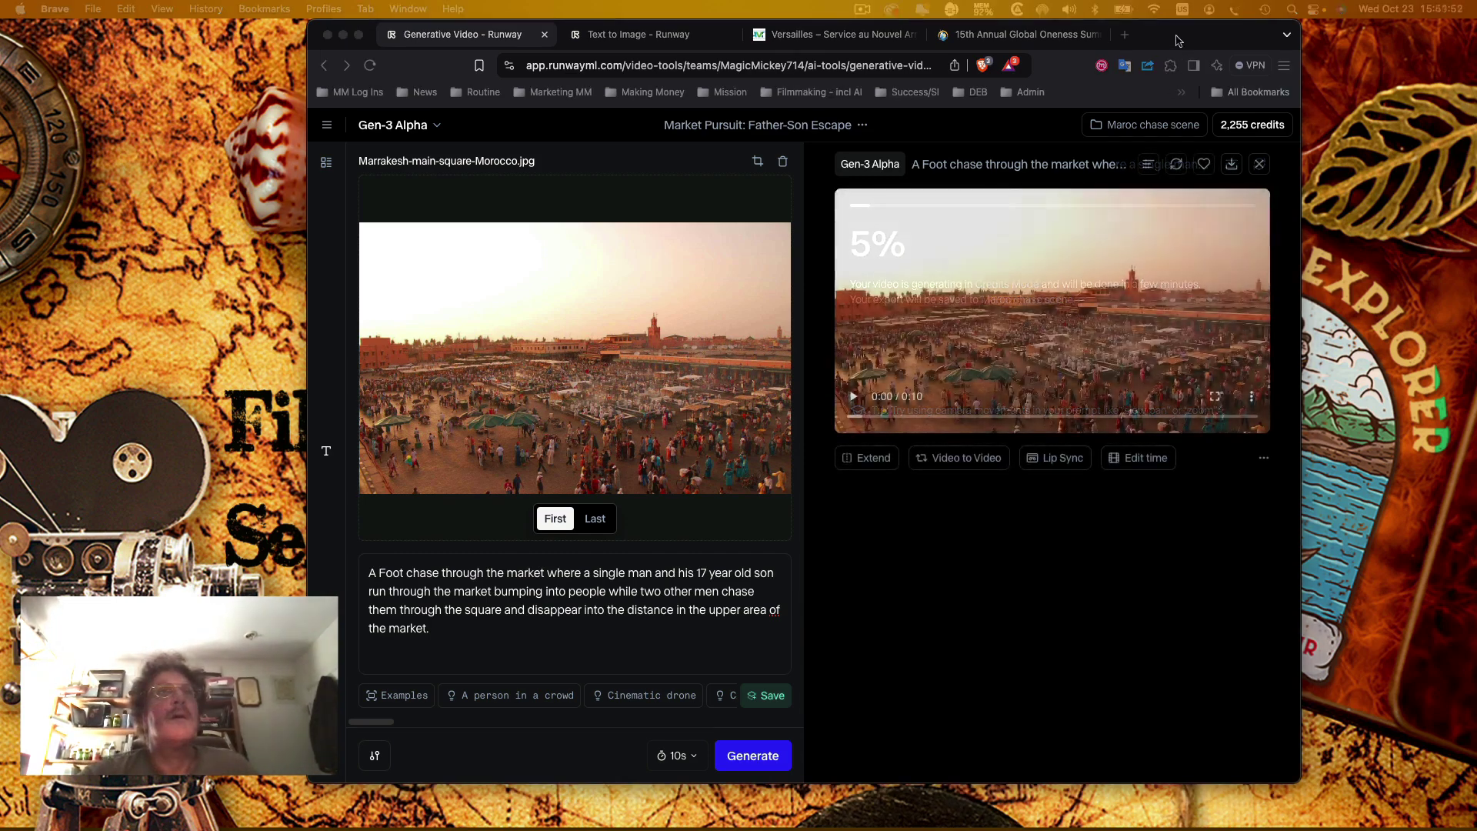
pyautogui.moveTo(1179, 40); pyautogui.dragTo(1246, 49)
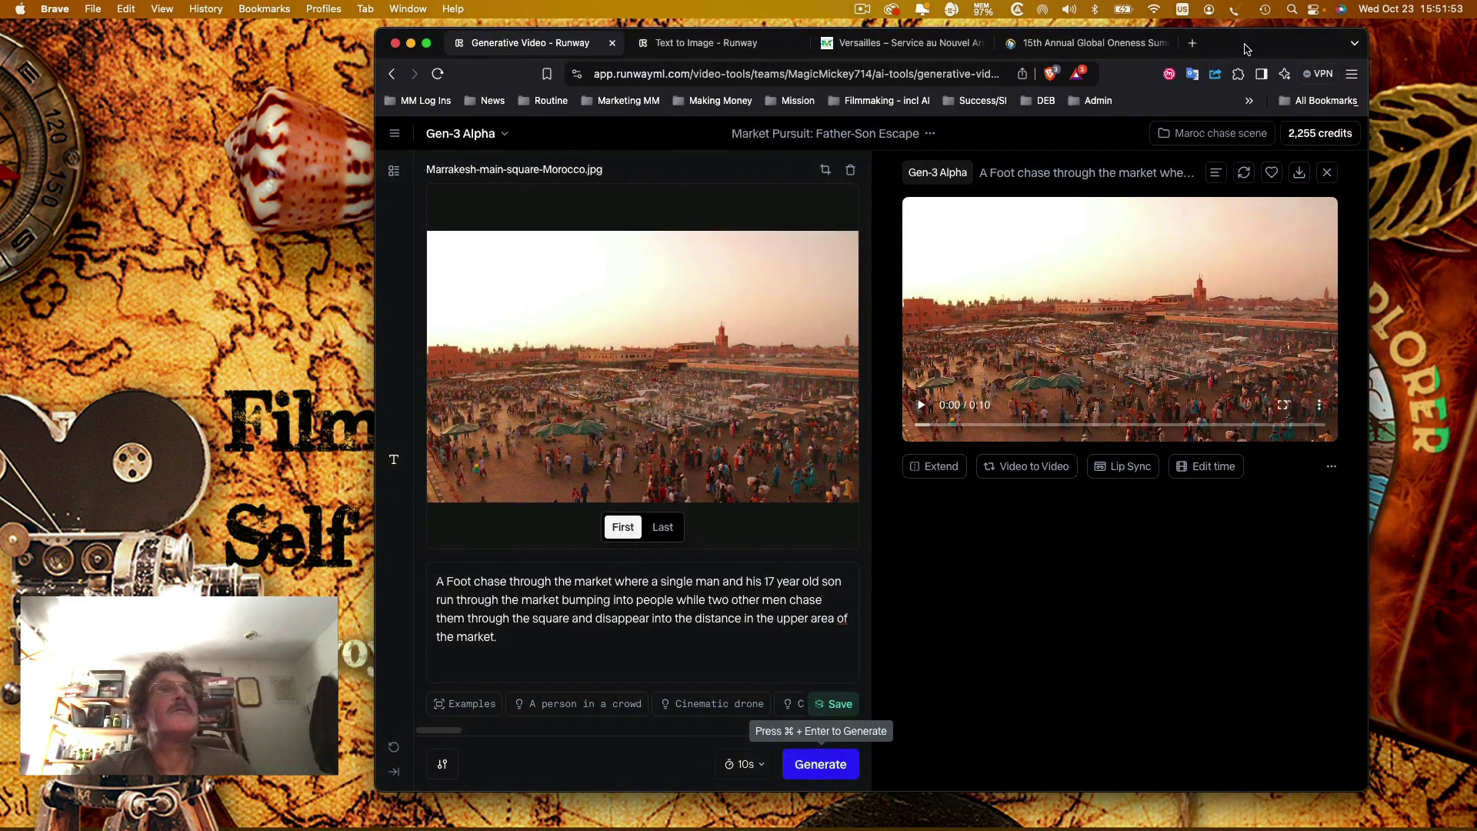
# Step: Play the generated foot-chase clip in the results panel to review it
pyautogui.click(922, 408)
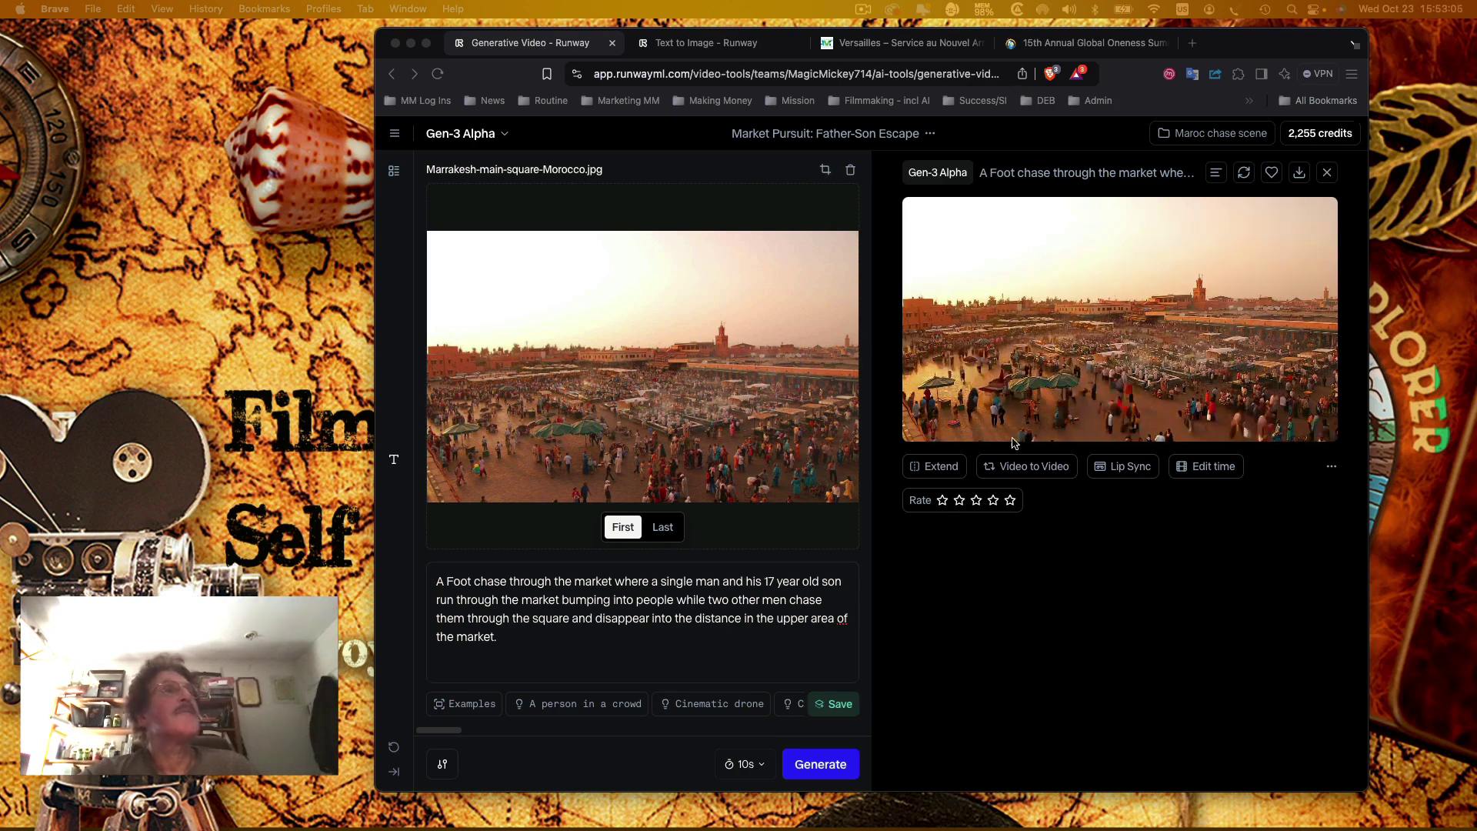
pyautogui.click(734, 640)
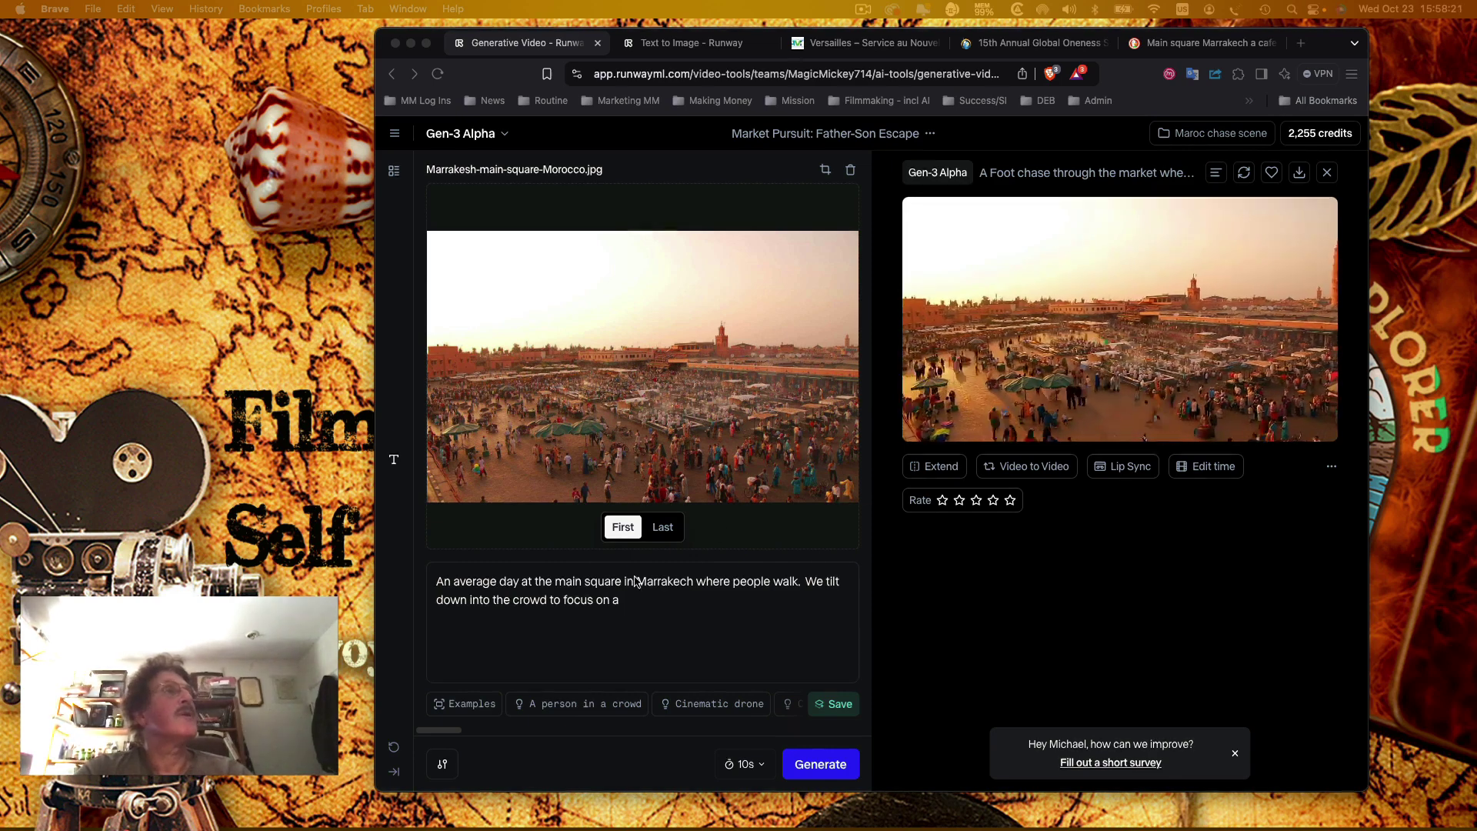
# Step: Finish the new prompt with 'man and his teenage son walking through the market.'
pyautogui.click(650, 600)
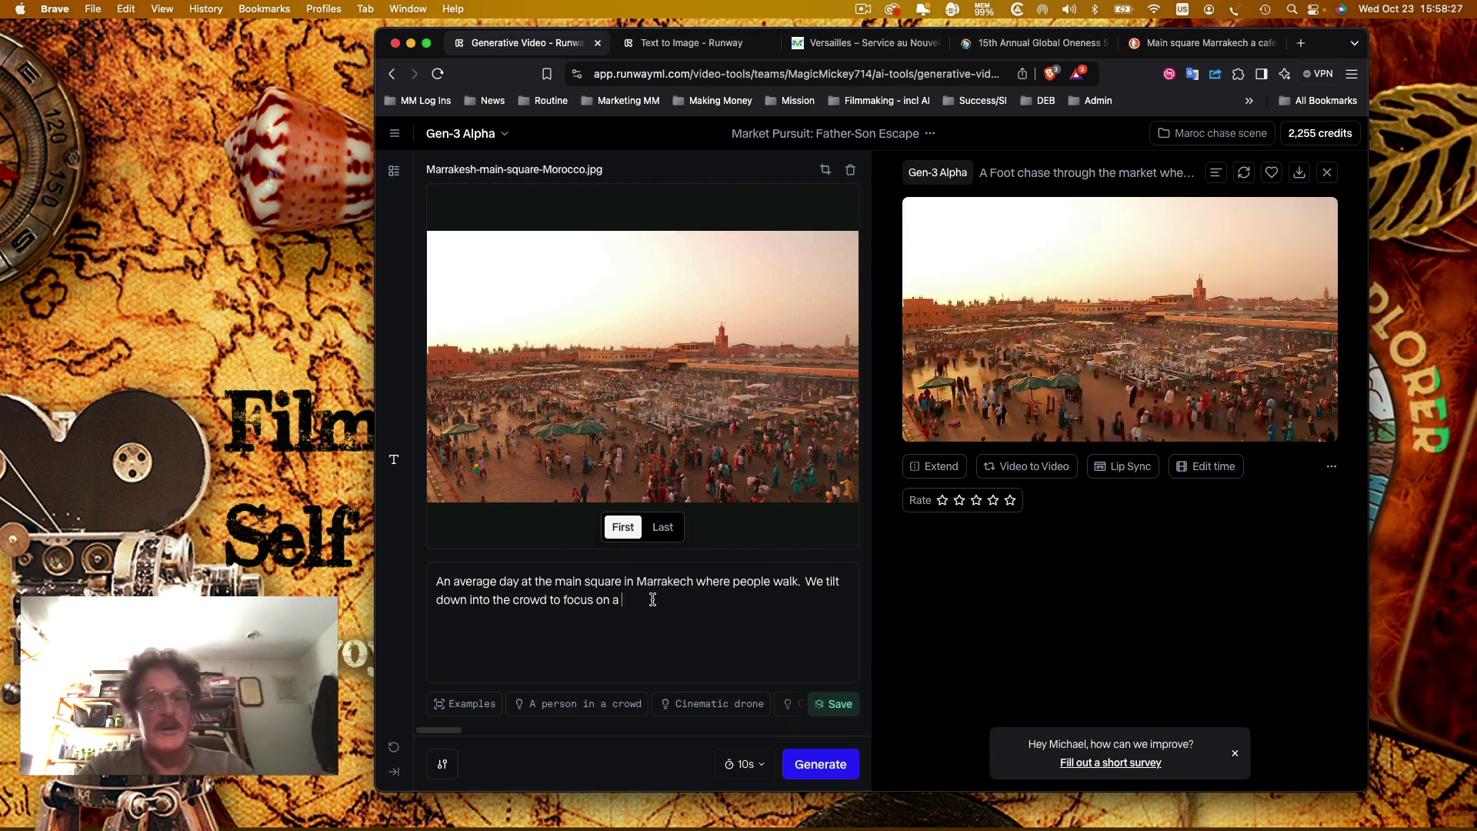
pyautogui.write('man and hi')
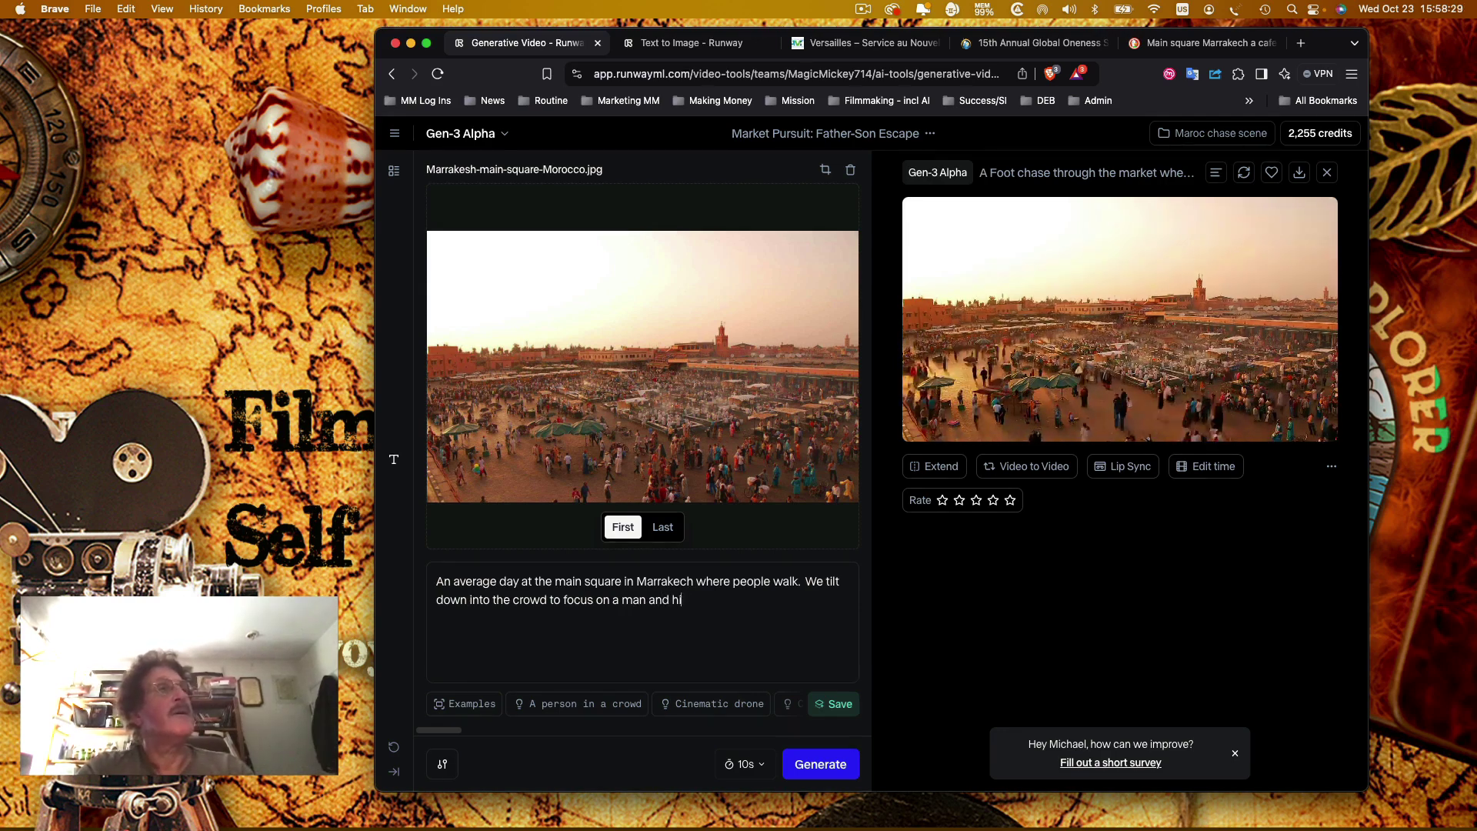
pyautogui.write('s teenage ')
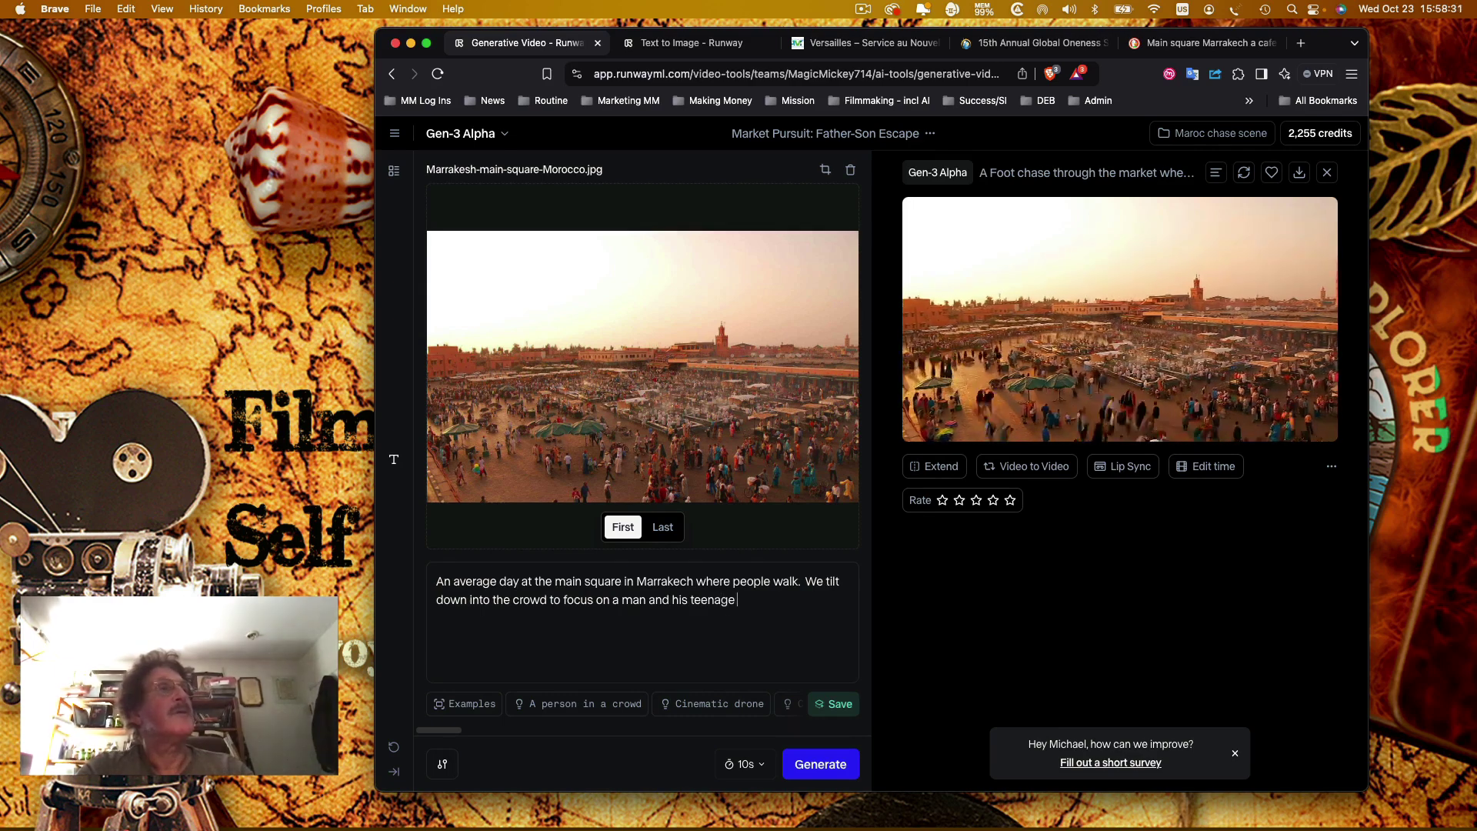
pyautogui.write('son walking ')
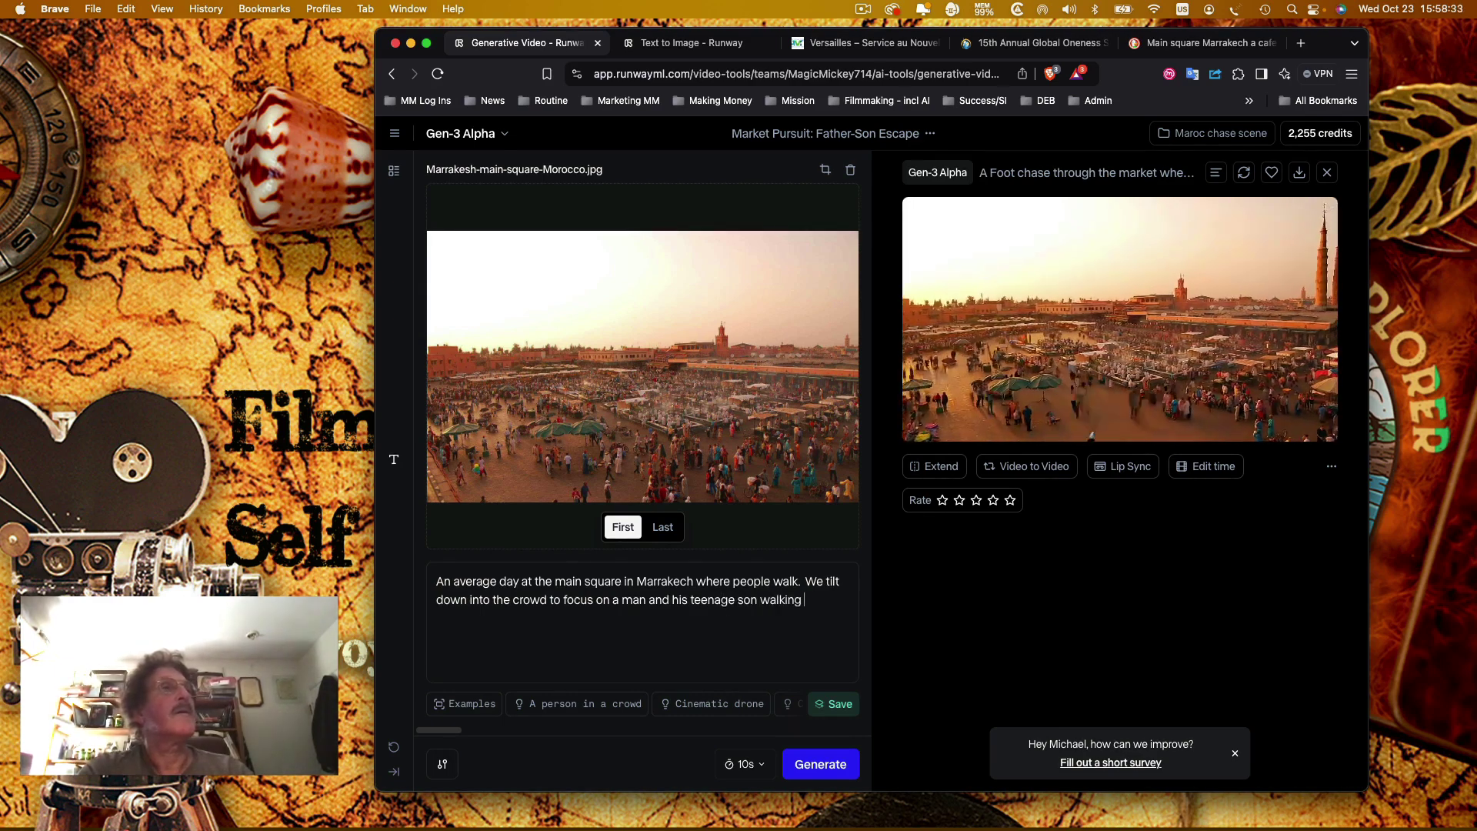
pyautogui.write('through the ')
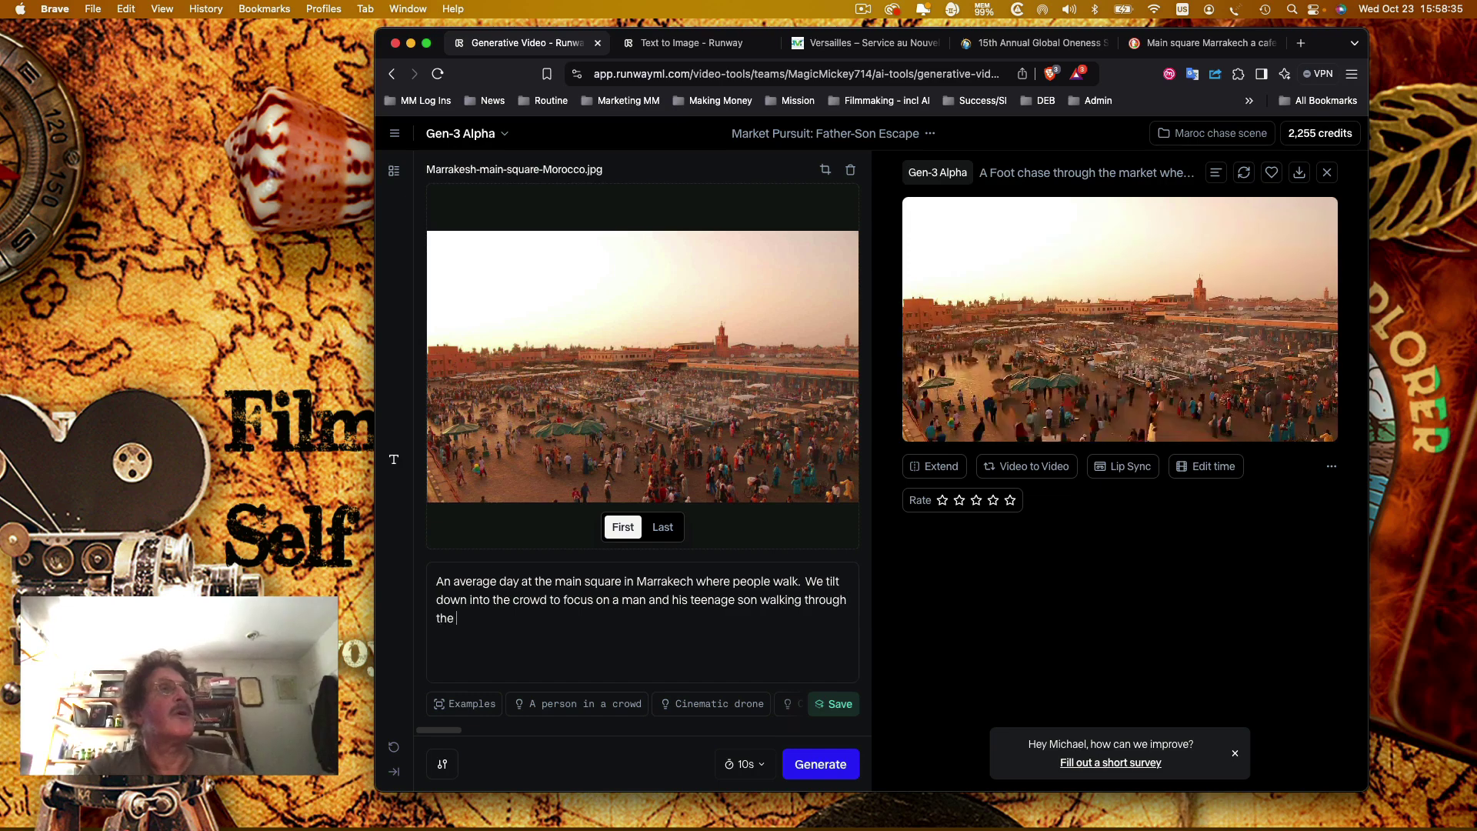
pyautogui.write('market.')
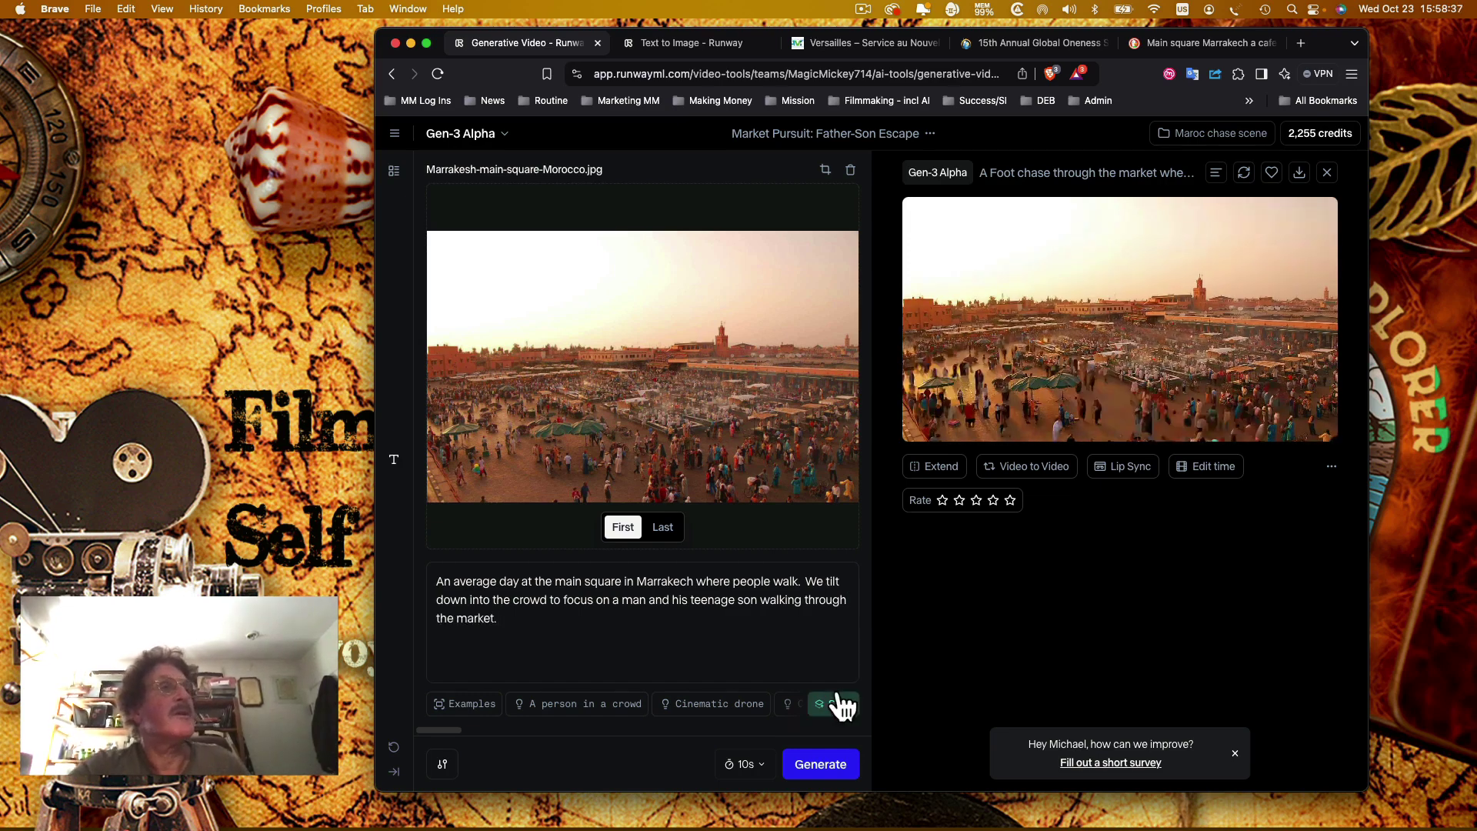
# Step: Queue a second 10-second Gen-3 Alpha video from the tilt-down crowd prompt
pyautogui.click(821, 764)
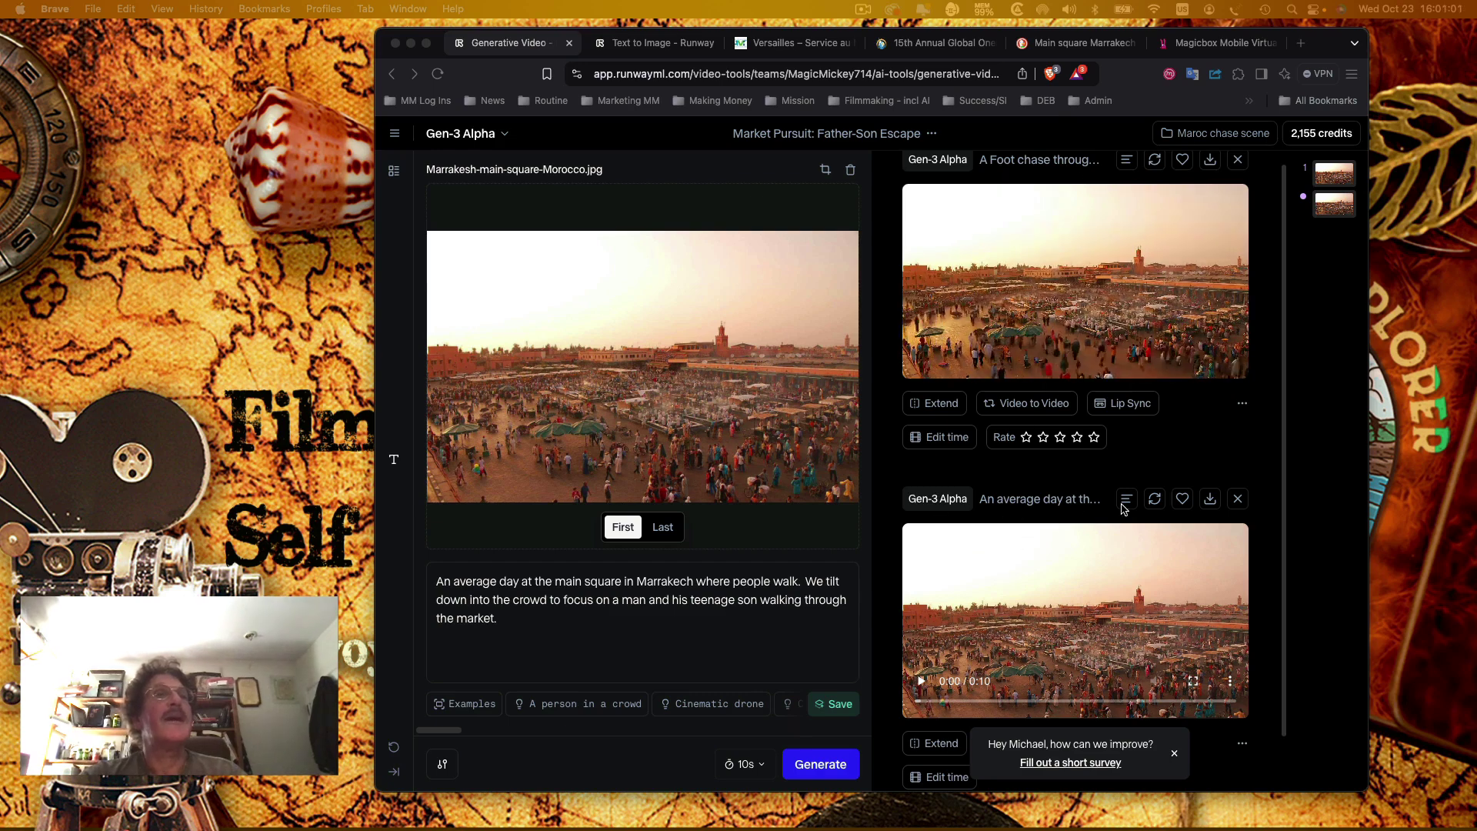
# Step: Play the second 10-second clip, the tilt-down crowd shot, listed beneath the foot-chase clip
pyautogui.scroll(-2, 1064, 509)
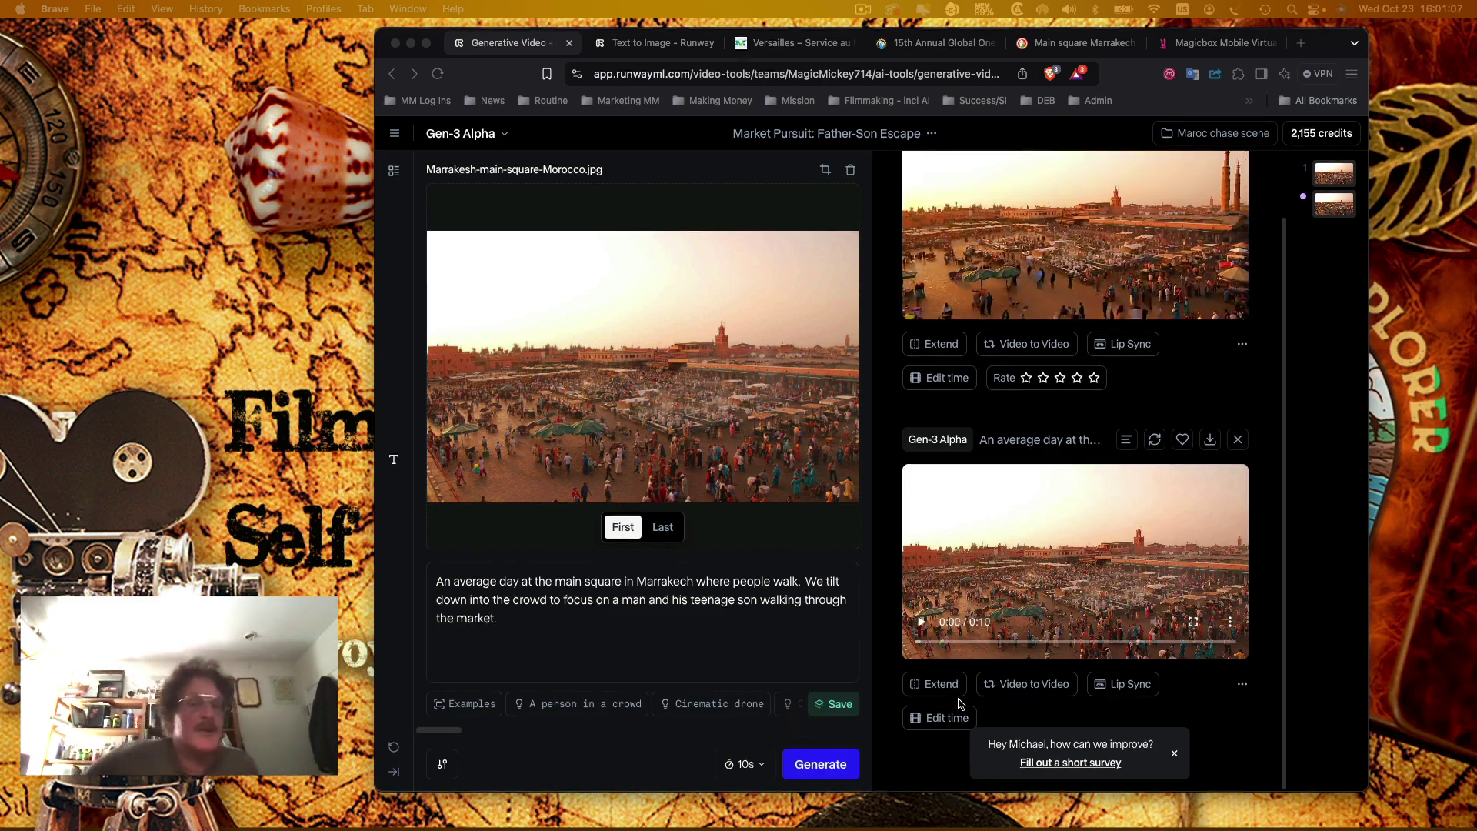
pyautogui.click(921, 624)
pyautogui.click(921, 623)
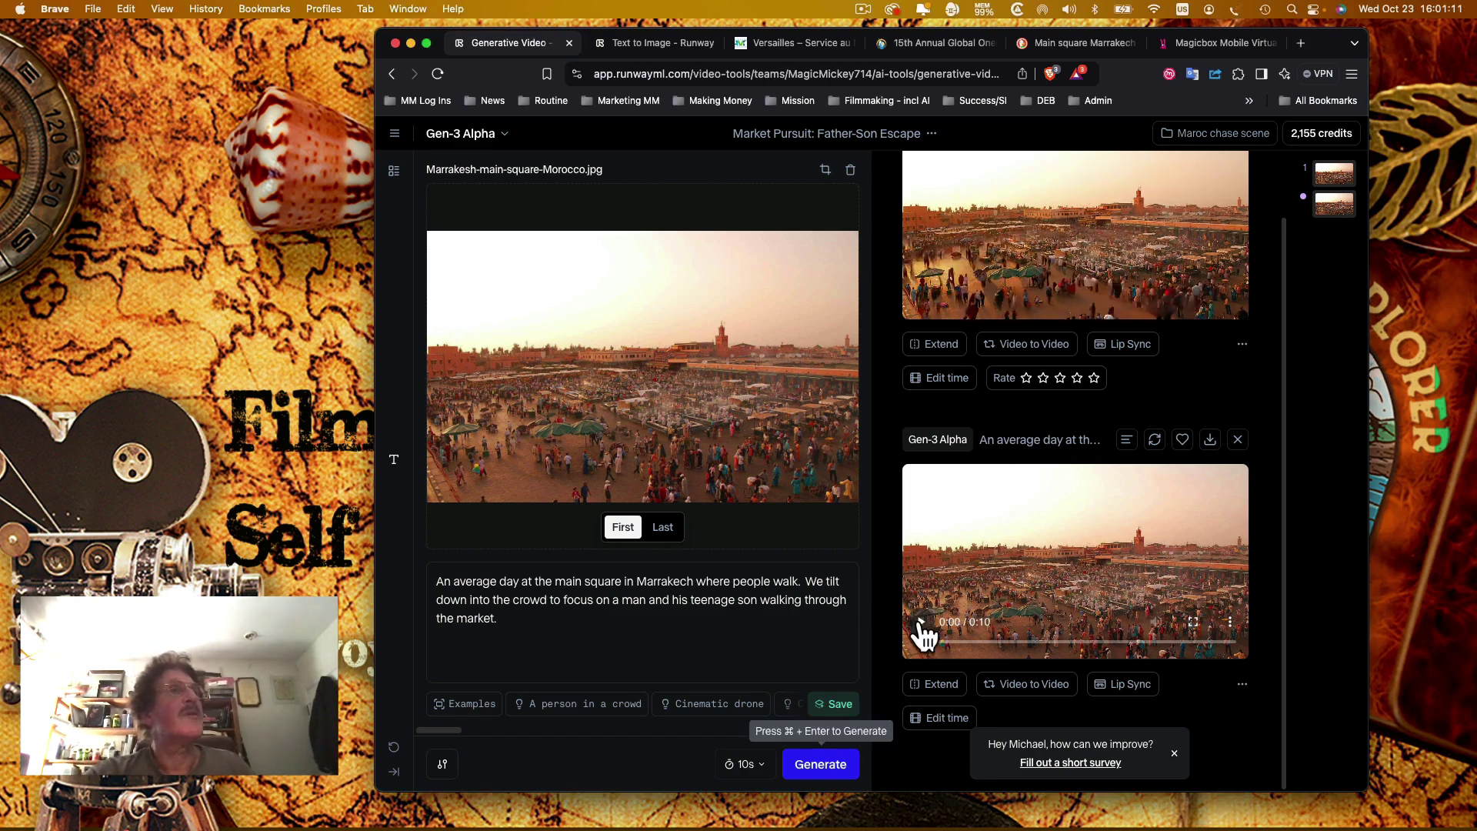